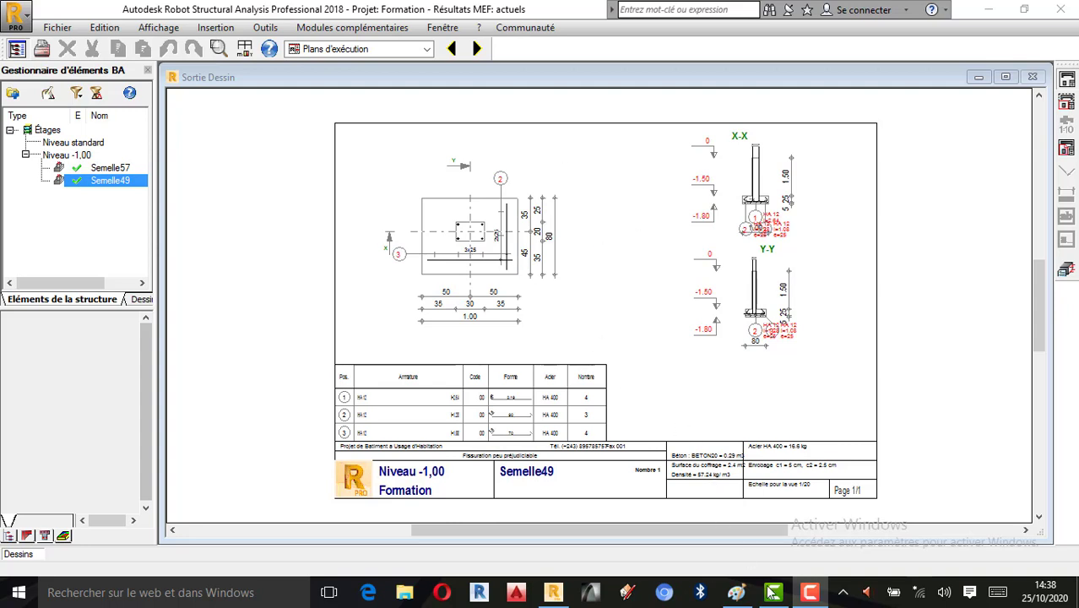
# - Review the eccentric footing sketch in Paint, and switch back to Robot to inspect the 3D view of Semelle49
pyautogui.click(749, 597)
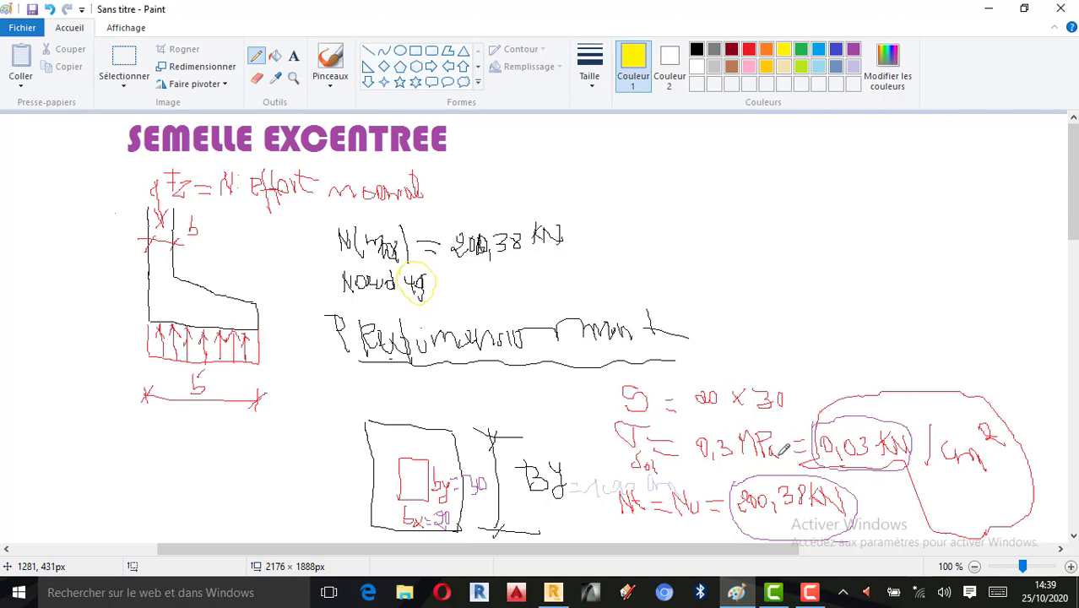
pyautogui.click(554, 592)
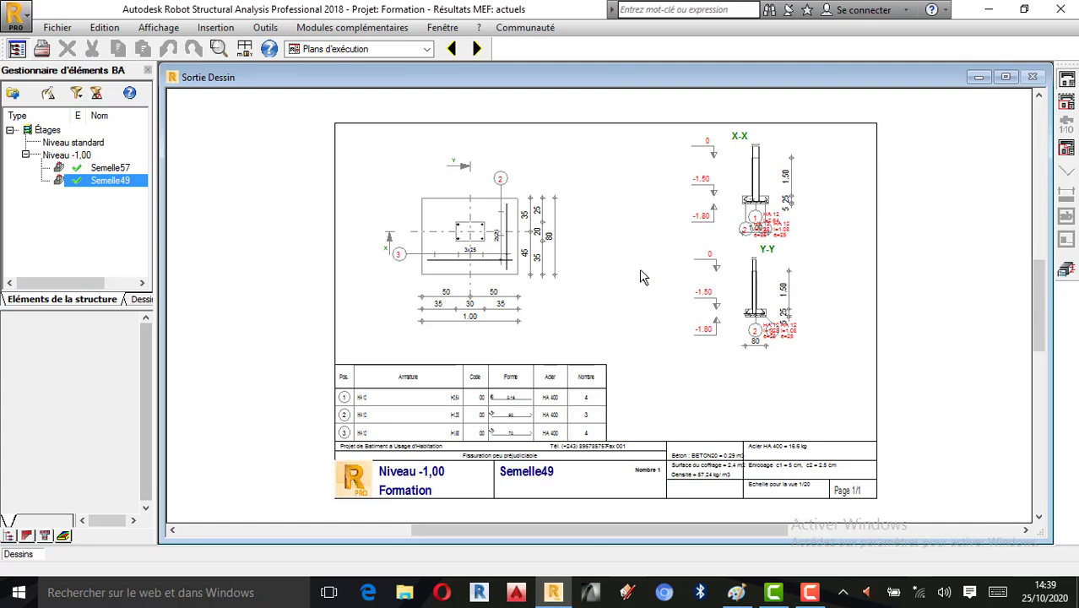
pyautogui.click(1067, 274)
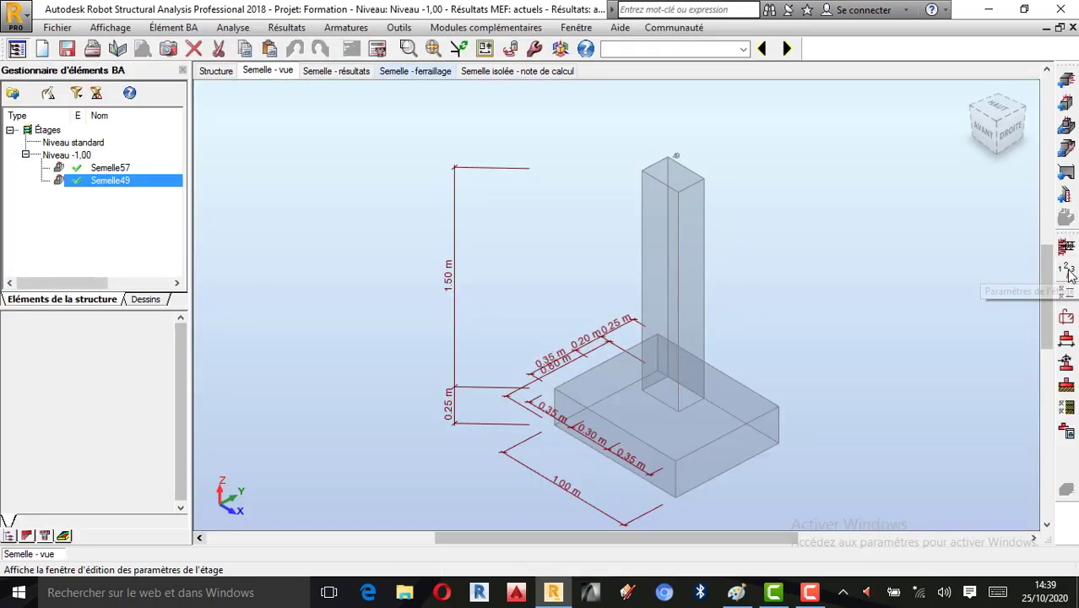
pyautogui.scroll(-3, 680, 399)
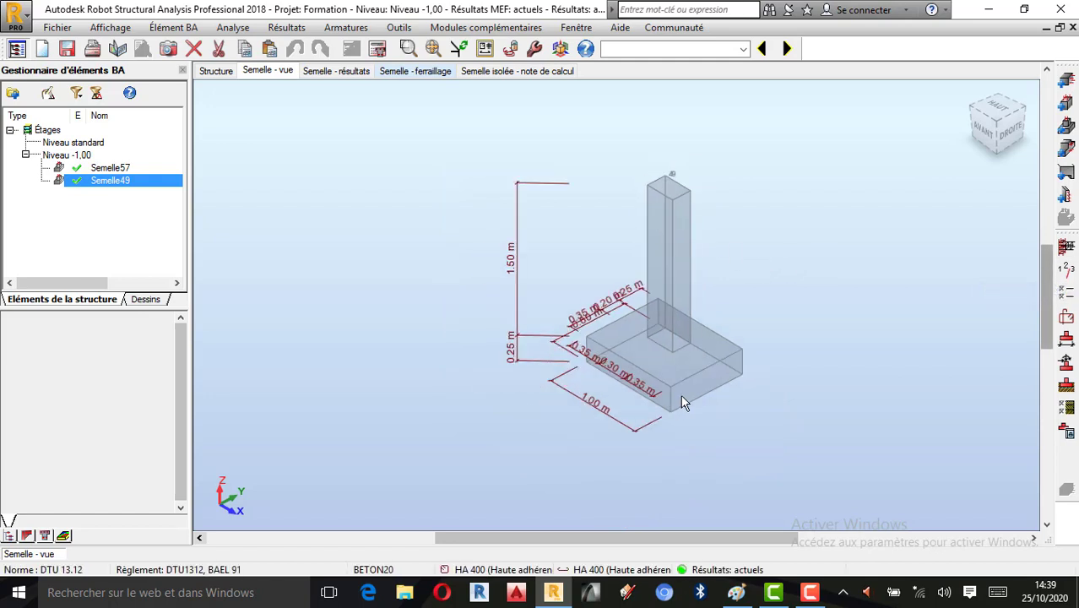
pyautogui.scroll(4, 680, 398)
pyautogui.scroll(-1, 681, 398)
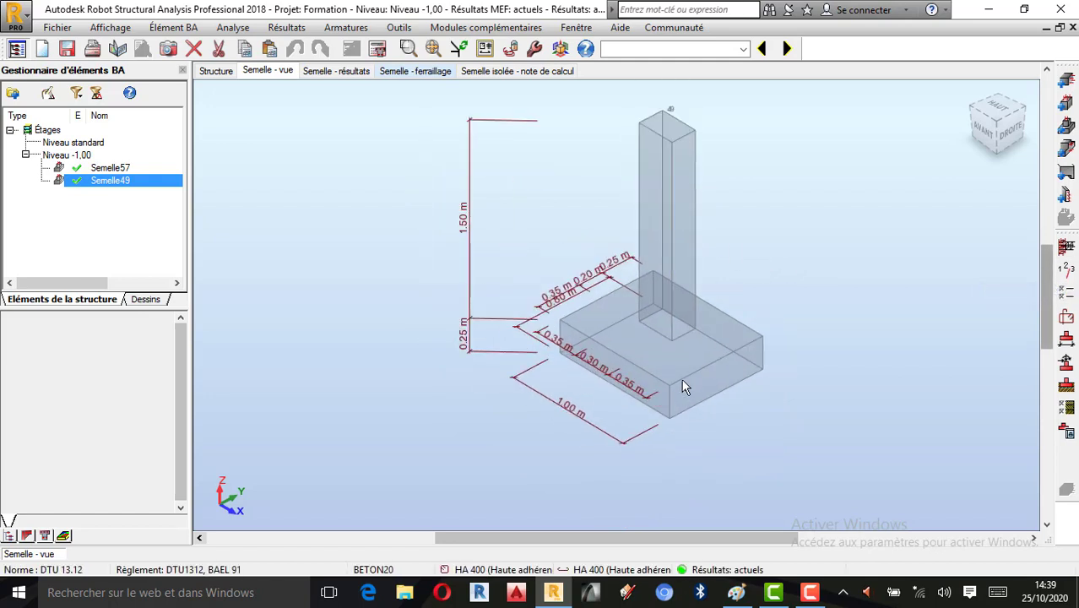
pyautogui.scroll(1, 683, 385)
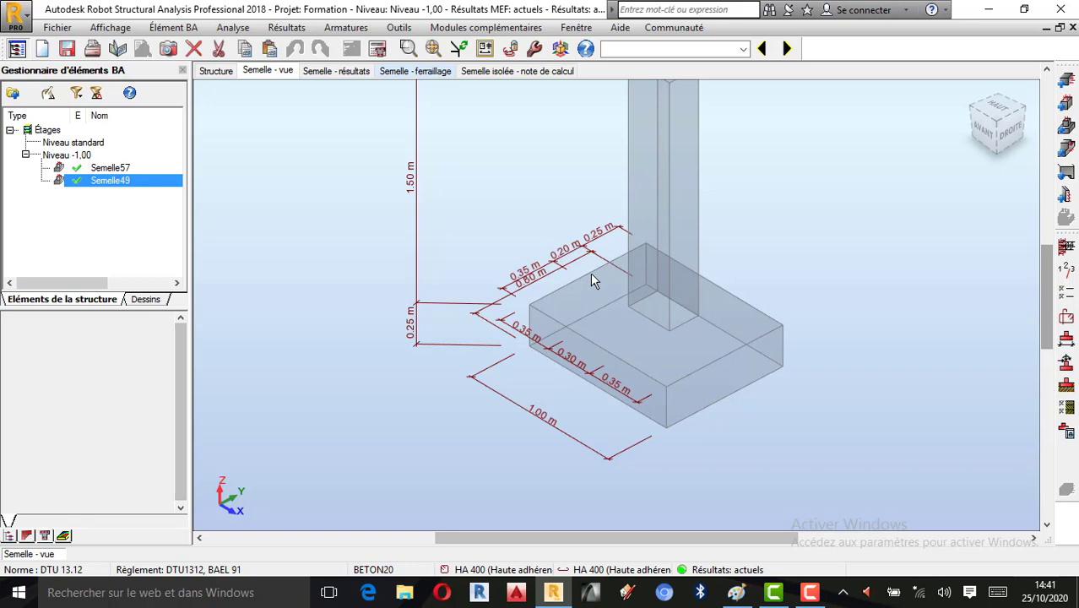
# - Open the geometry settings of the Semelle49 footing
pyautogui.click(1068, 348)
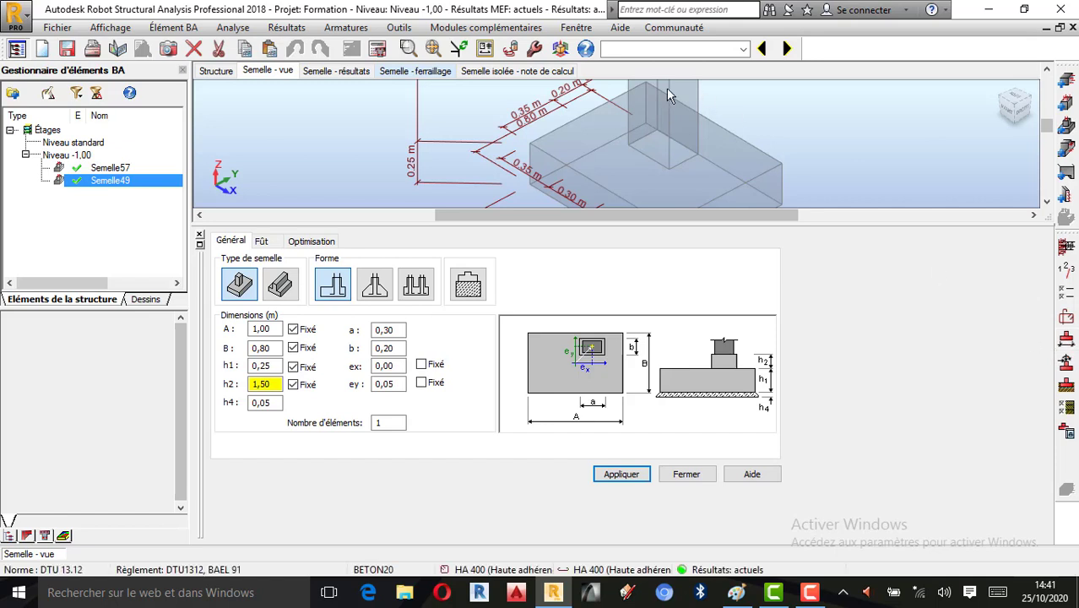
pyautogui.scroll(-3, 595, 145)
pyautogui.scroll(2, 589, 159)
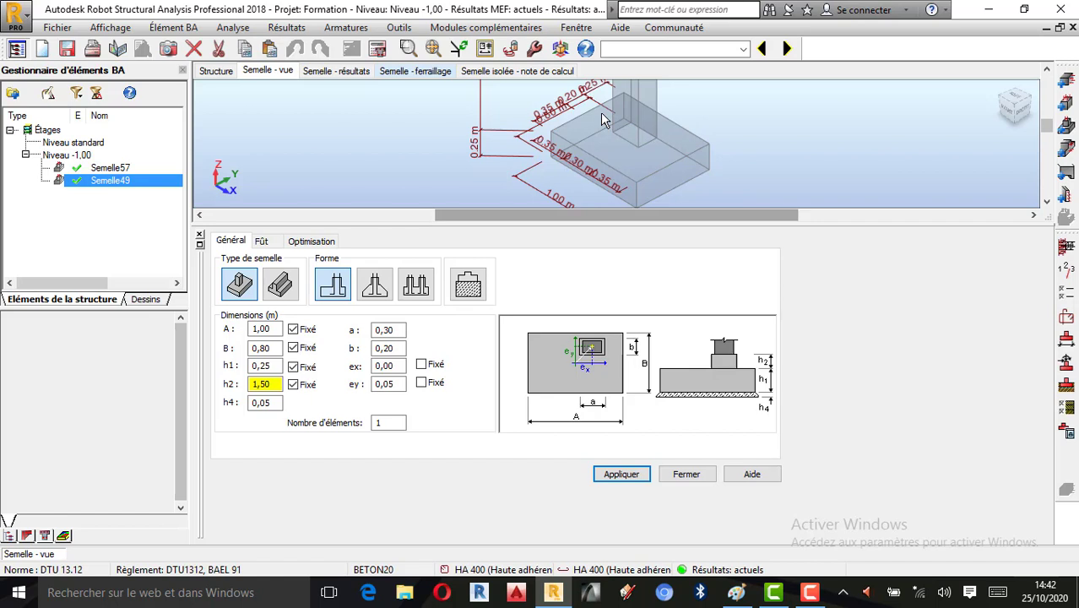
# - Enter 2.5 as the footing's ex eccentricity with the built-in calculator
pyautogui.click(397, 365)
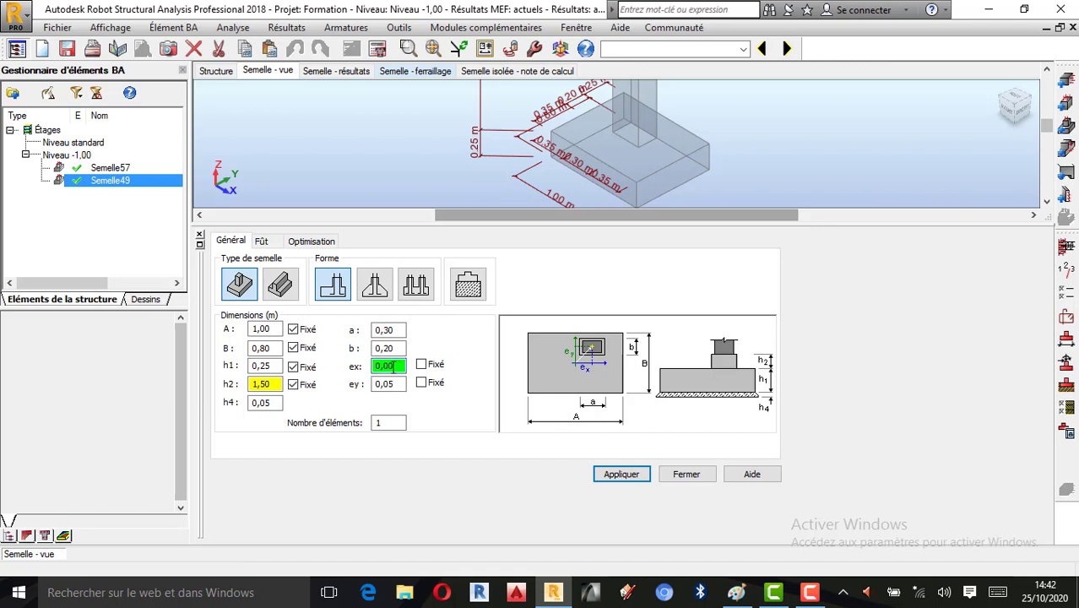
pyautogui.doubleClick(385, 366)
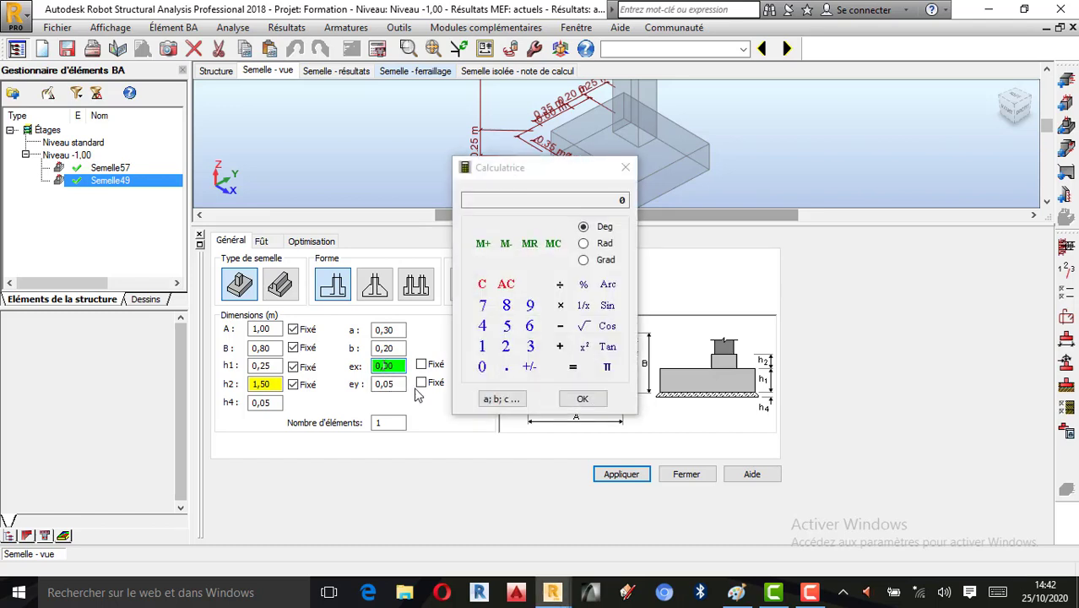
pyautogui.click(509, 353)
pyautogui.click(507, 367)
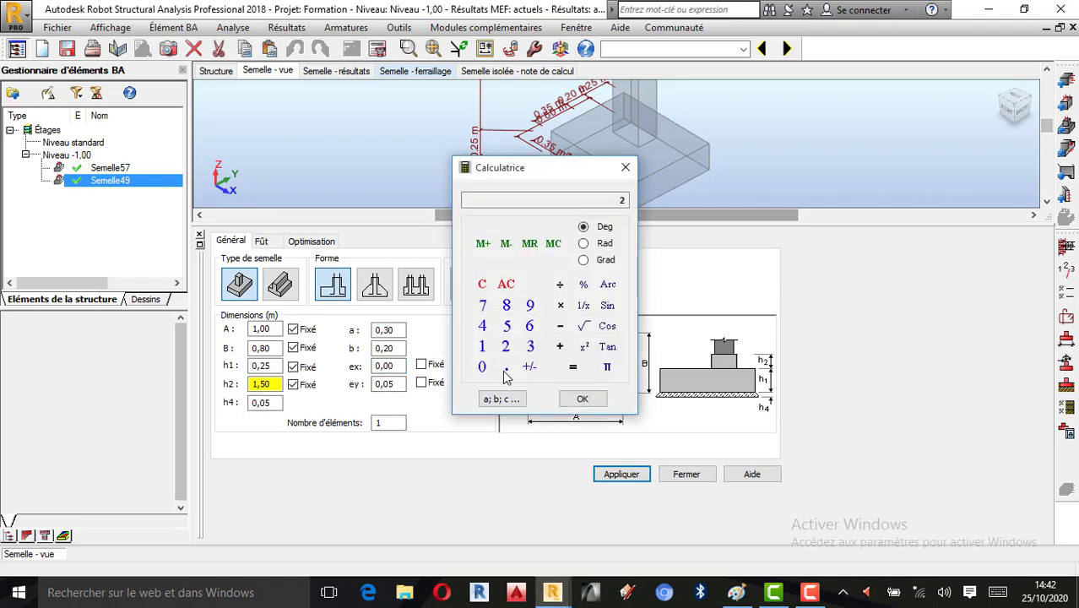
pyautogui.click(507, 327)
pyautogui.click(579, 400)
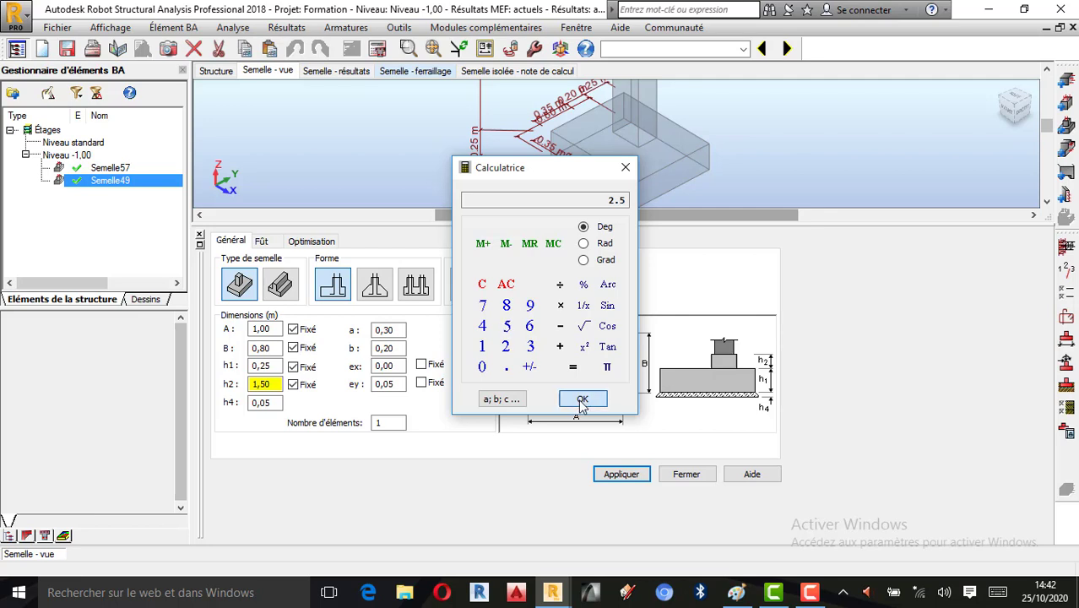
pyautogui.click(625, 167)
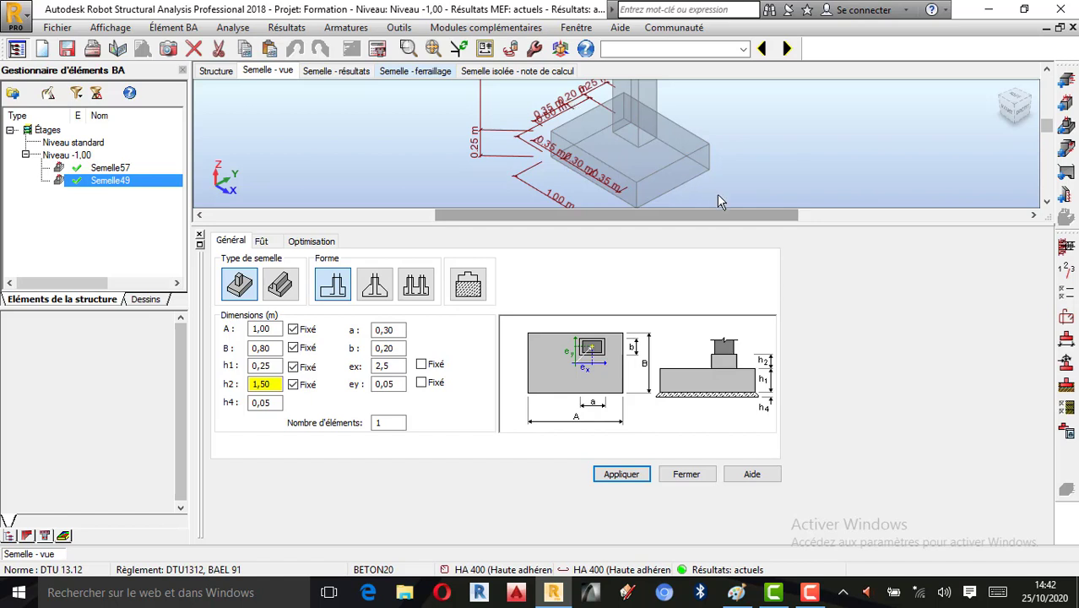
# - Try to apply an ex eccentricity of -2,5 to the footing with the value fixed
pyautogui.click(378, 365)
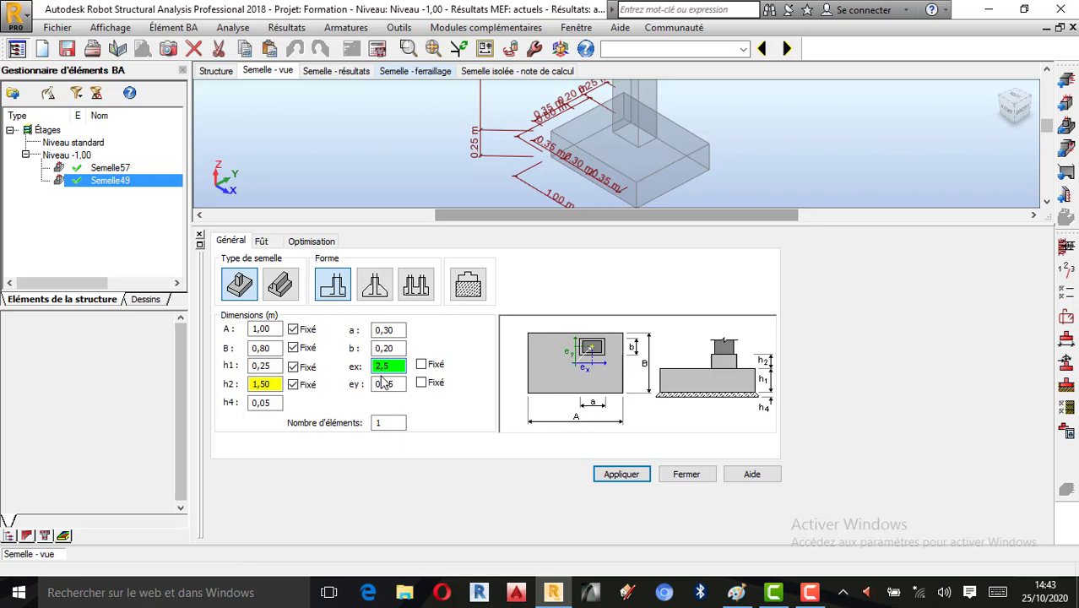
pyautogui.write('-')
pyautogui.click(422, 367)
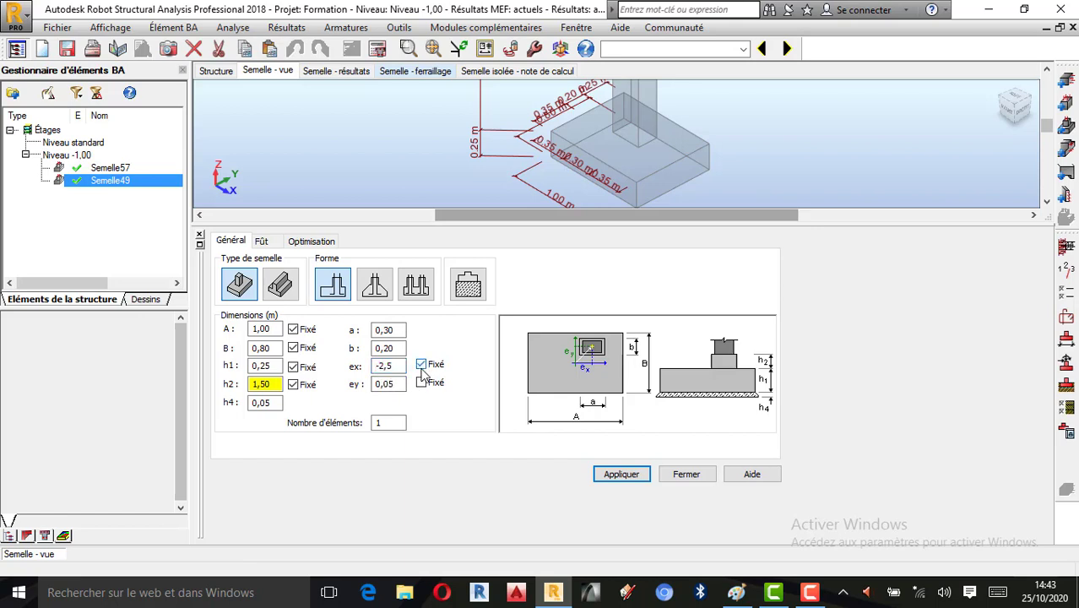
pyautogui.click(624, 477)
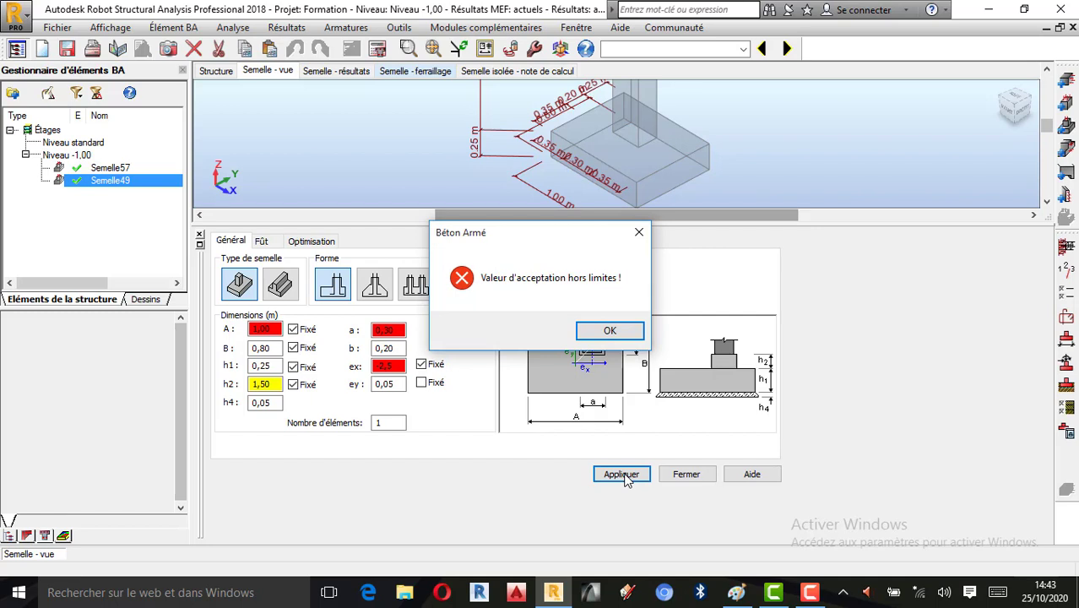
pyautogui.click(610, 331)
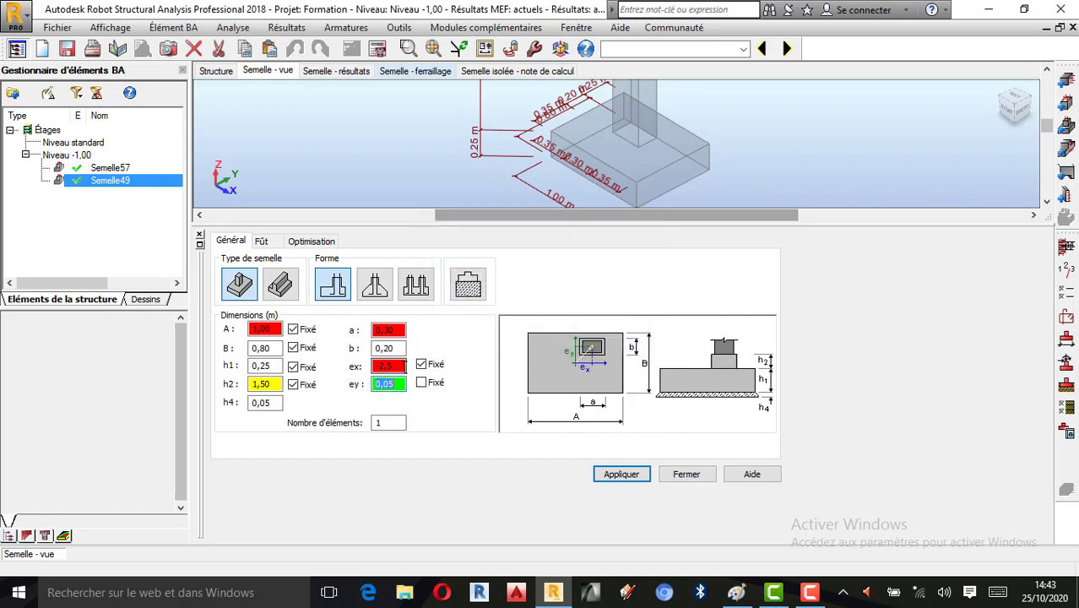
# - Try an ex eccentricity of -25 on the footing, and replace it with -0,25
pyautogui.doubleClick(403, 366)
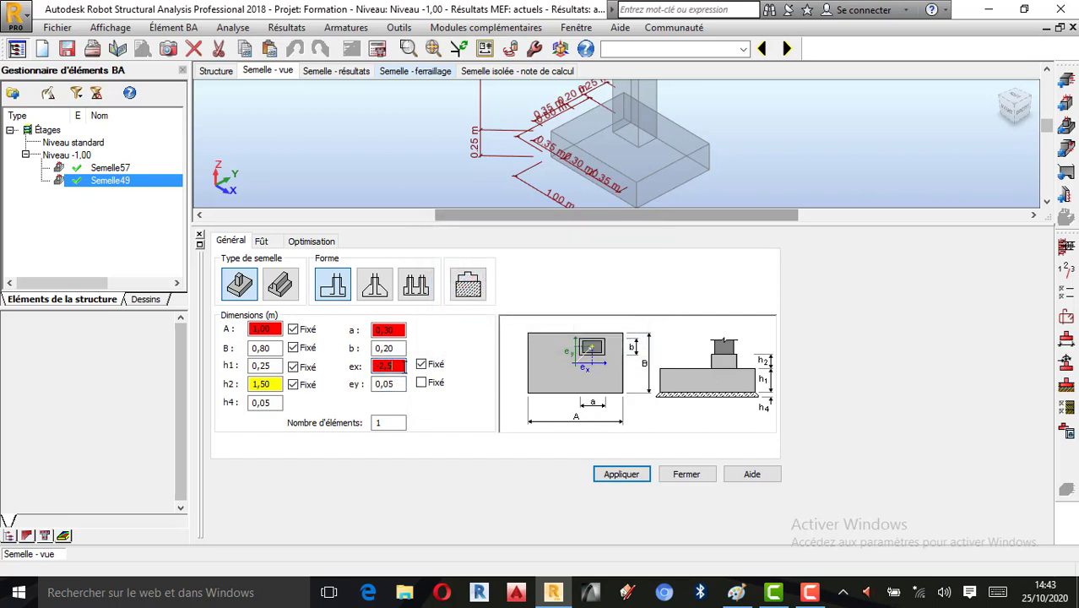
pyautogui.click(387, 367)
pyautogui.click(624, 481)
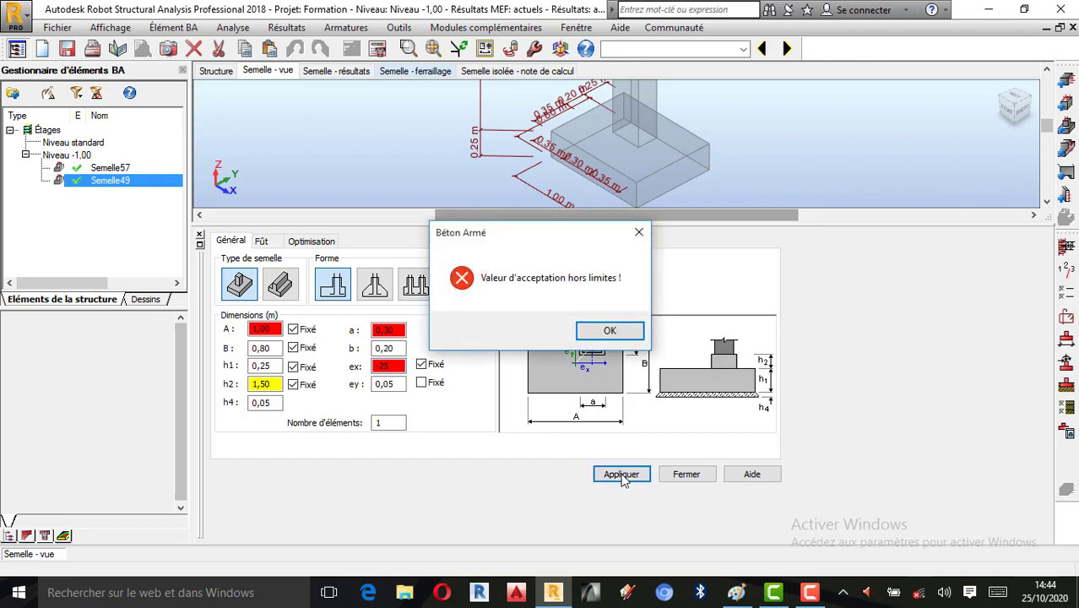
pyautogui.click(640, 234)
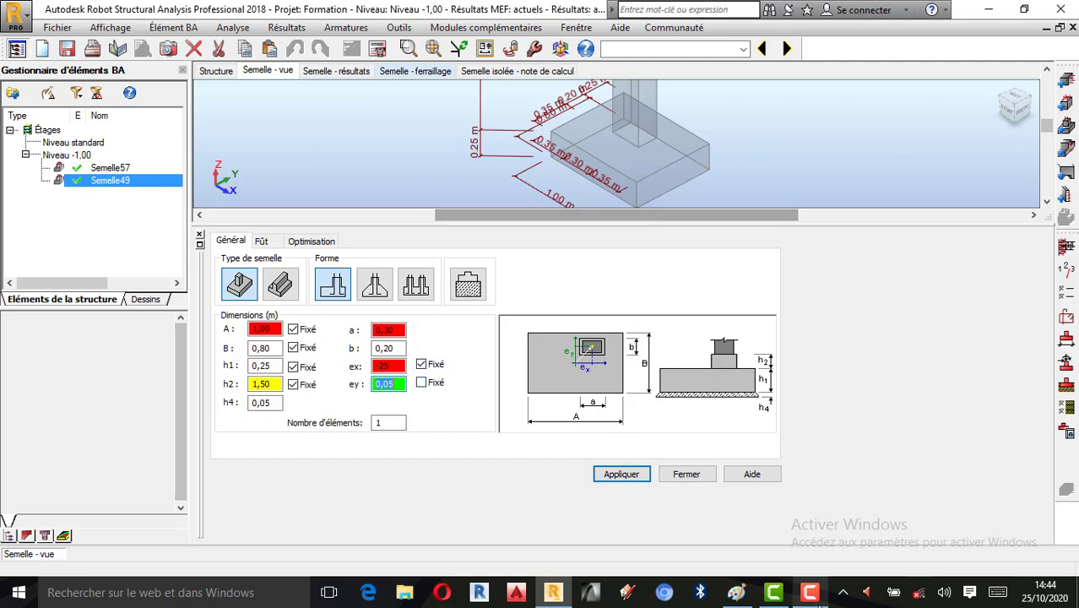
pyautogui.click(811, 594)
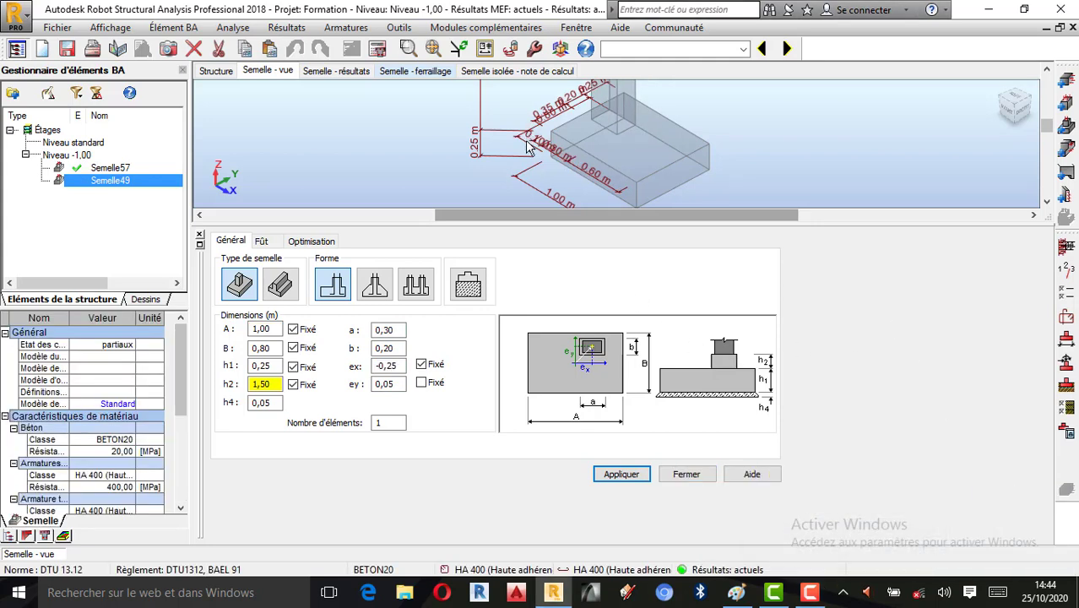
pyautogui.scroll(-1, 560, 150)
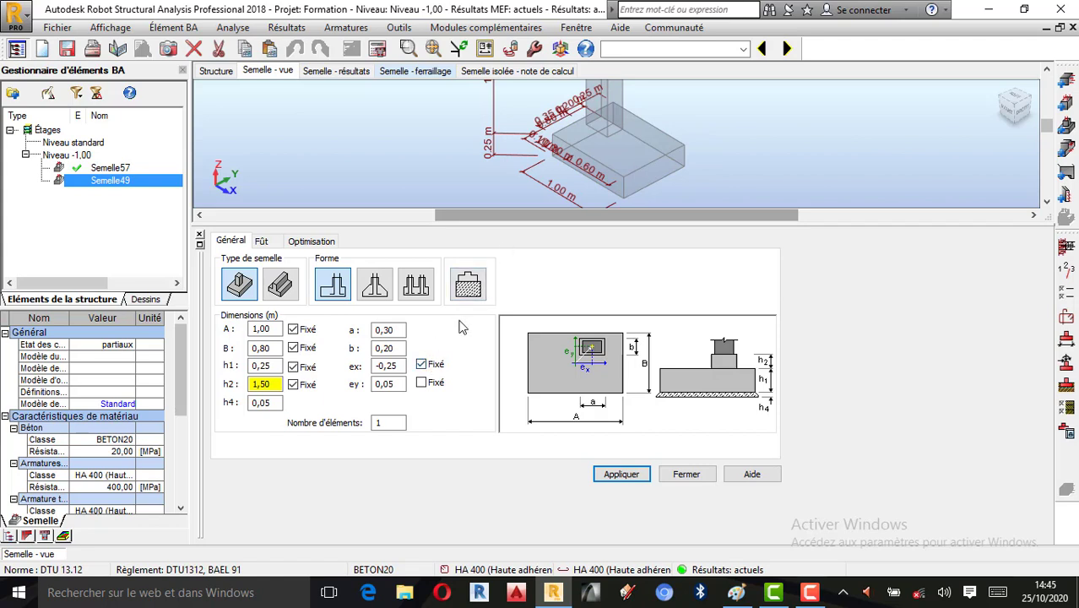
# - Release the fixed ex value and reset the footing's ex eccentricity to 0
pyautogui.click(421, 365)
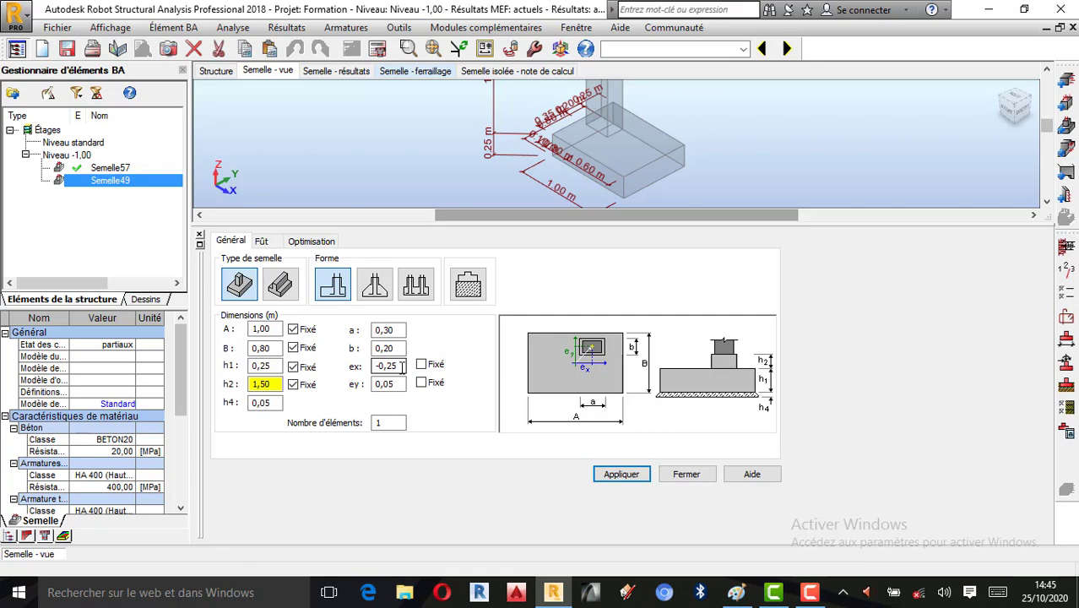
pyautogui.doubleClick(402, 366)
pyautogui.write('0')
pyautogui.doubleClick(387, 369)
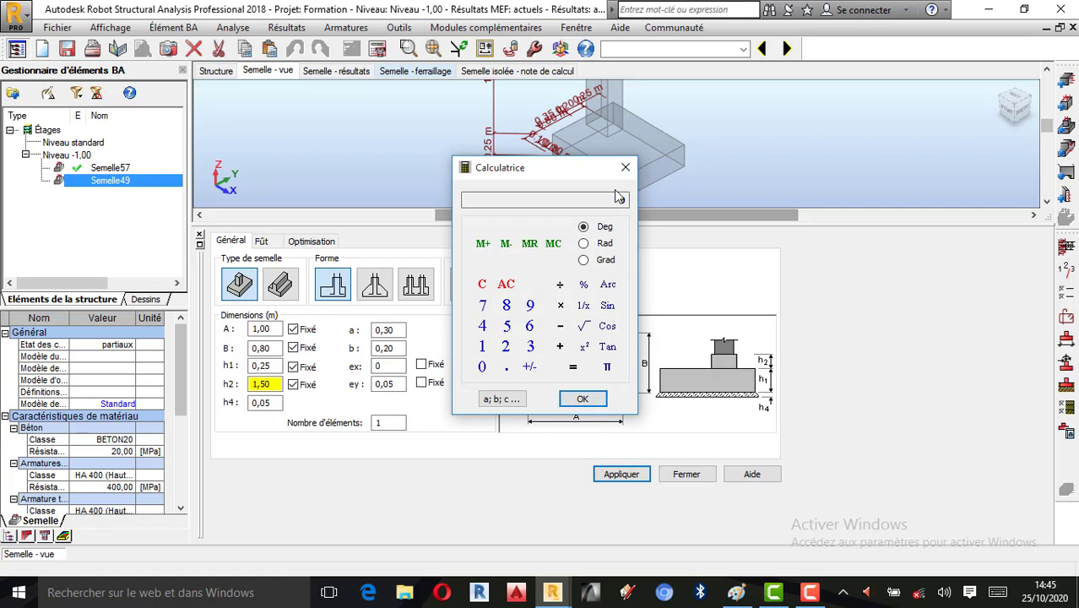
pyautogui.click(626, 167)
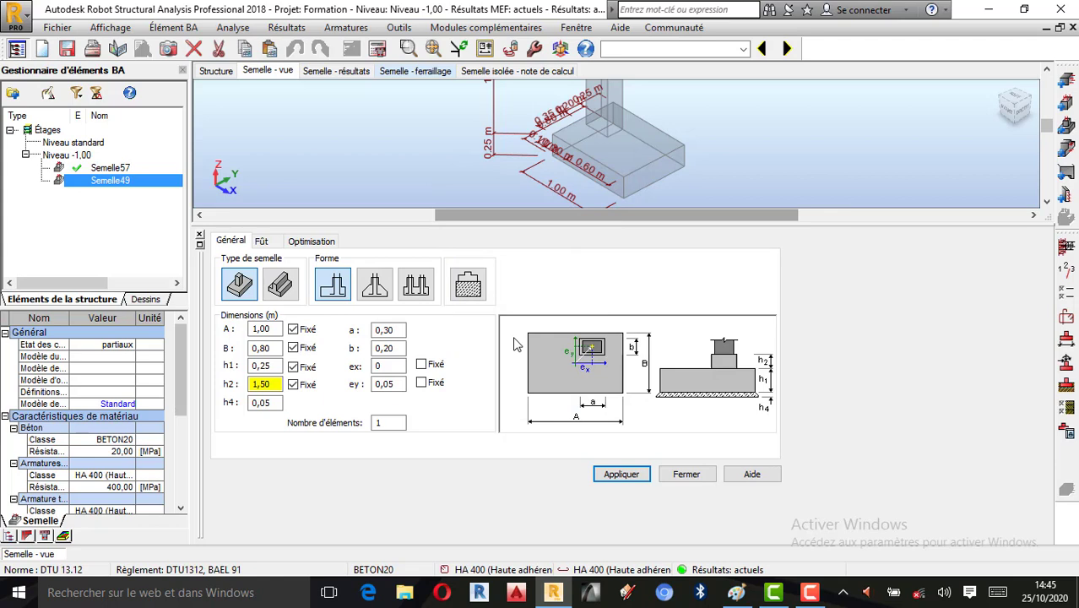
pyautogui.click(621, 475)
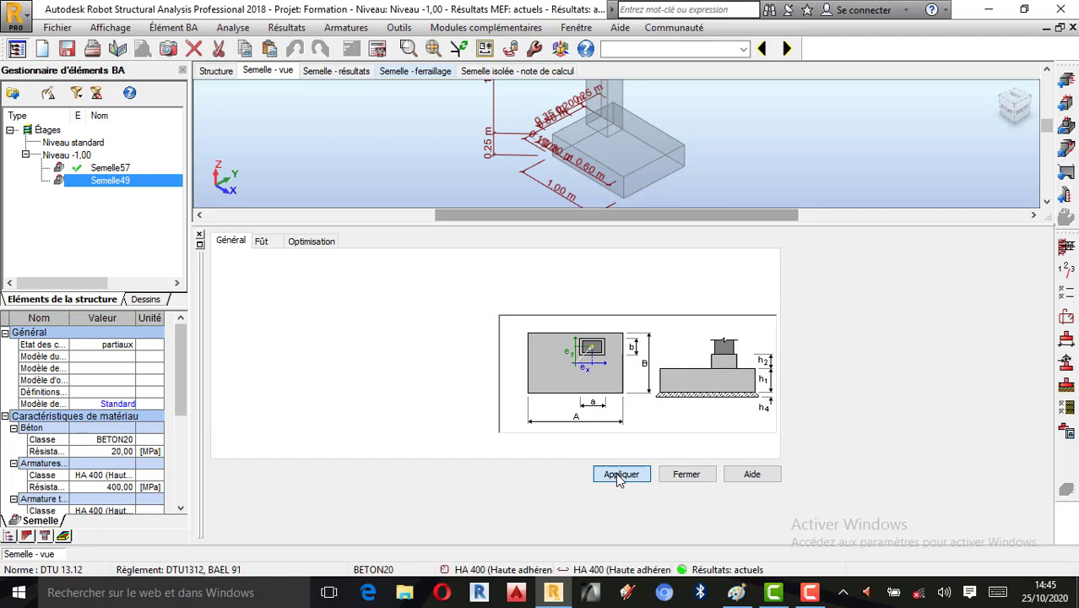
pyautogui.scroll(1, 623, 129)
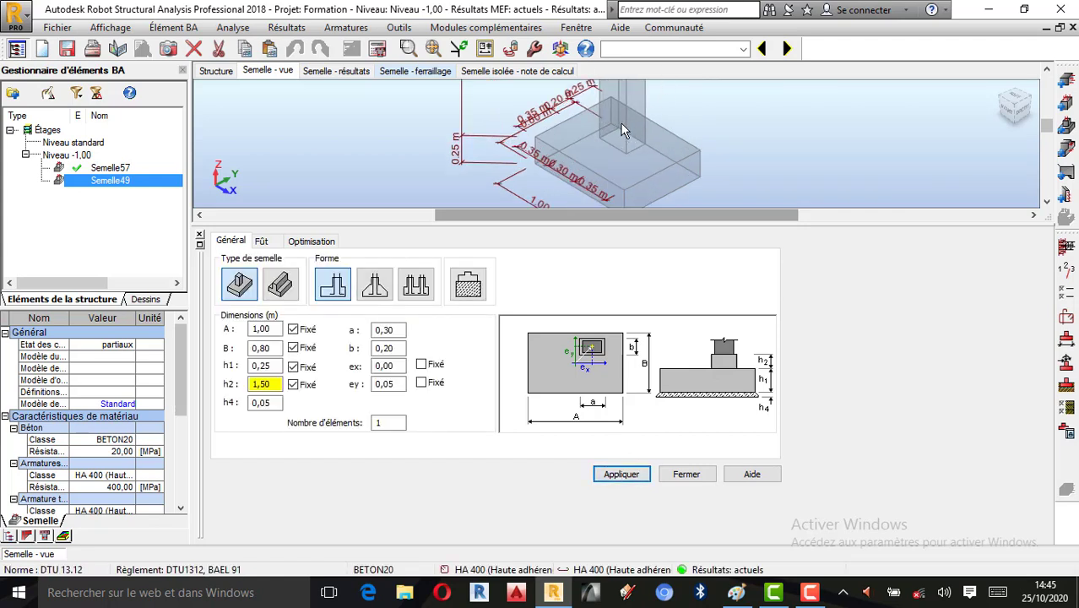
# - Try to apply an ex eccentricity of -2,5 entered with the built-in calculator, leaving the value unfixed
pyautogui.doubleClick(399, 365)
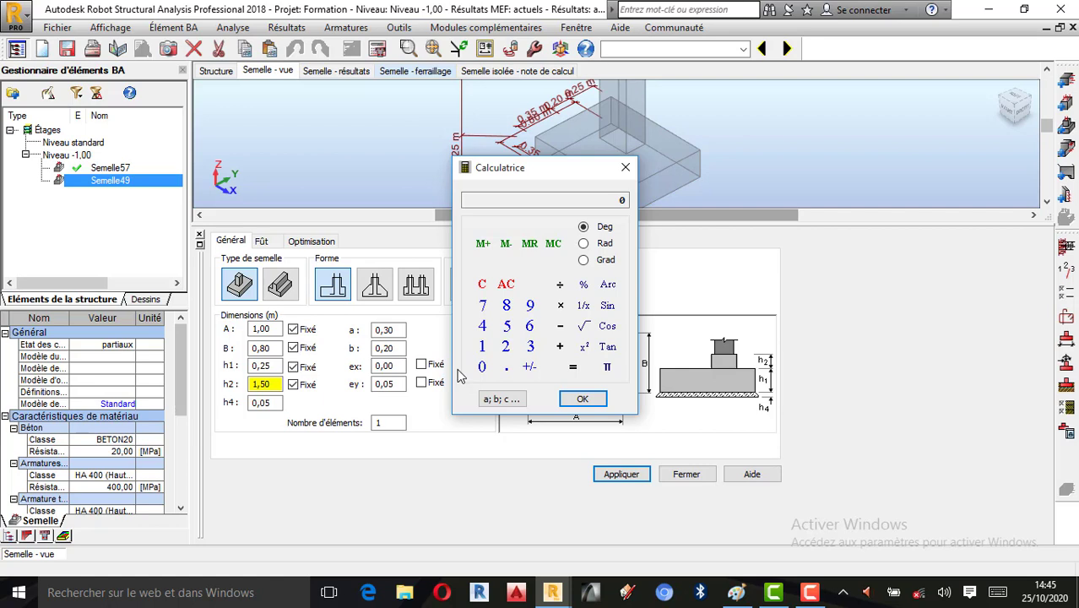
pyautogui.click(507, 347)
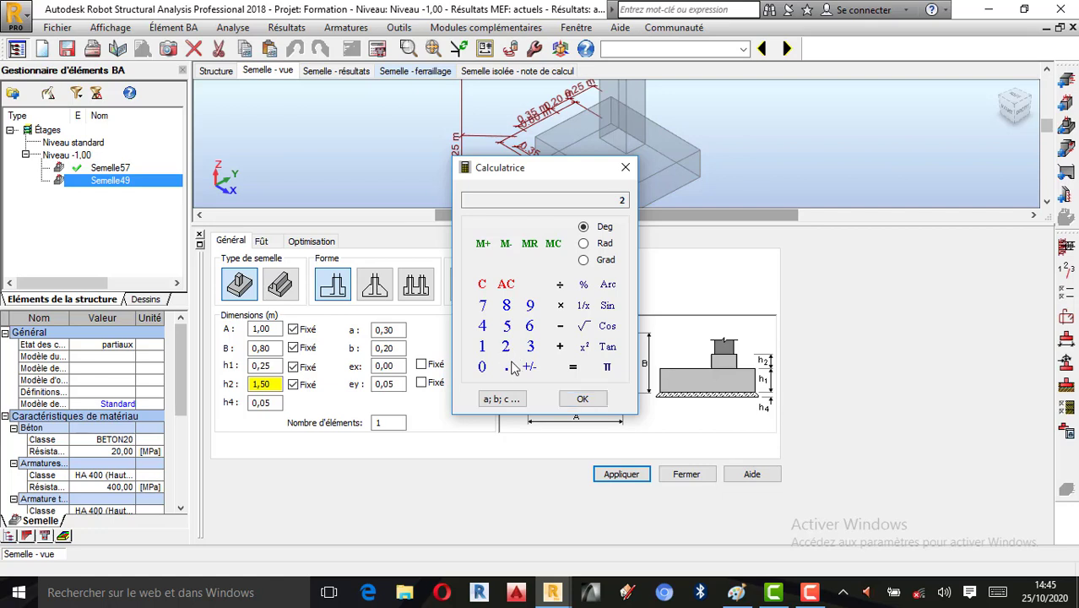
pyautogui.click(507, 367)
pyautogui.click(508, 326)
pyautogui.click(532, 368)
pyautogui.click(582, 399)
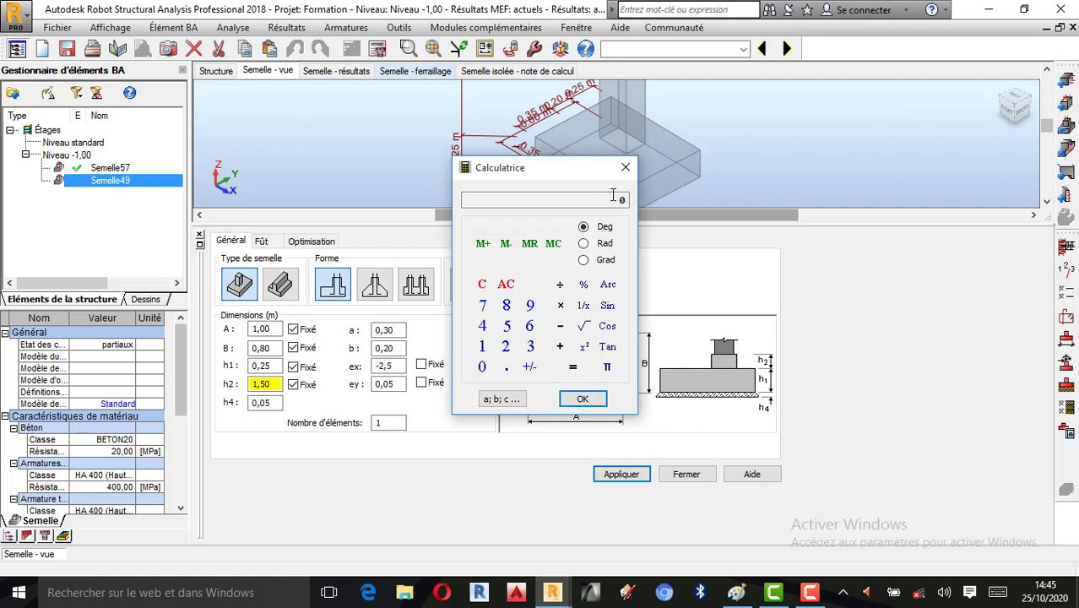
pyautogui.click(625, 169)
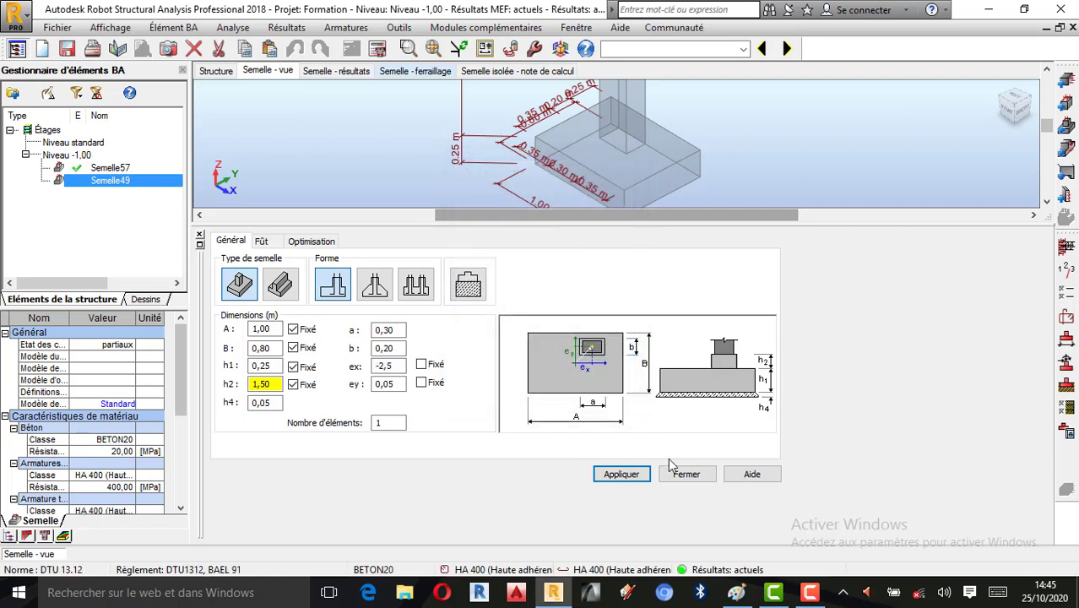
pyautogui.click(625, 474)
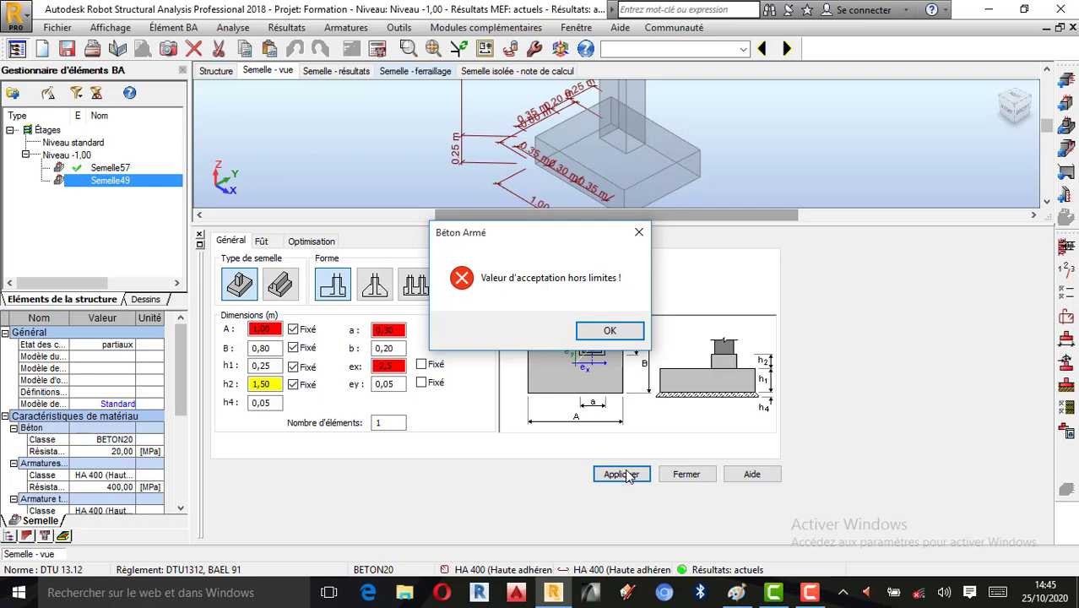
pyautogui.click(610, 330)
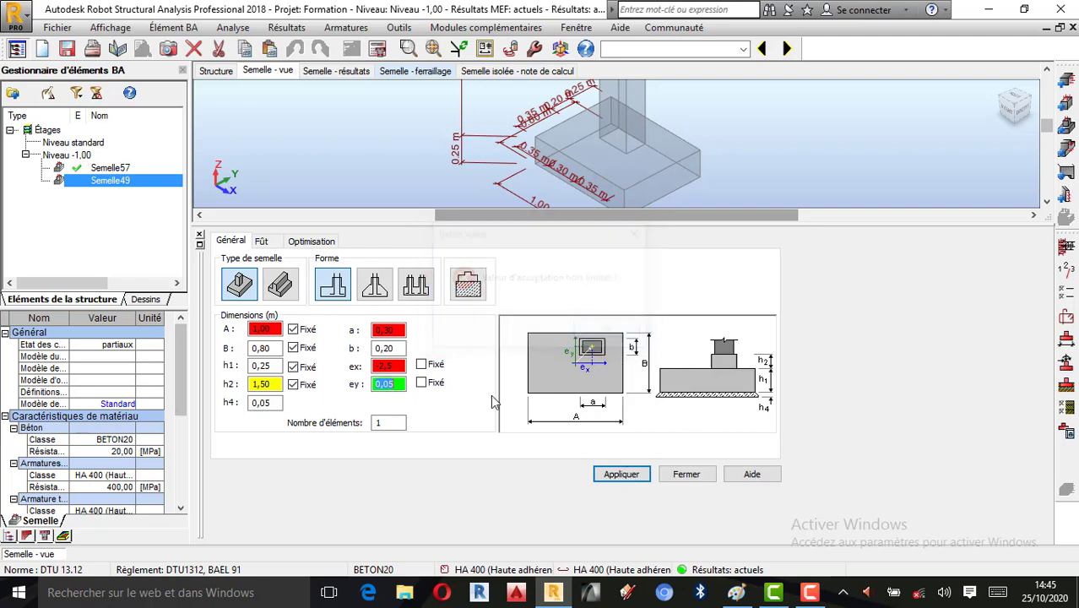
# - Set the Semelle49 footing's ex eccentricity to -0,25, fix the value and apply it
pyautogui.doubleClick(398, 369)
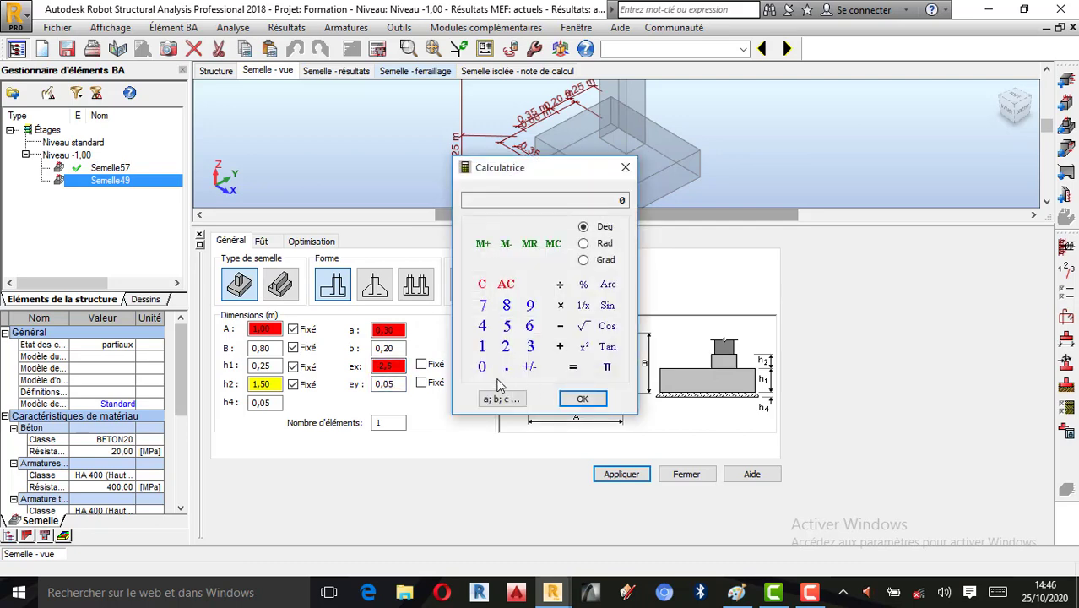
pyautogui.click(483, 370)
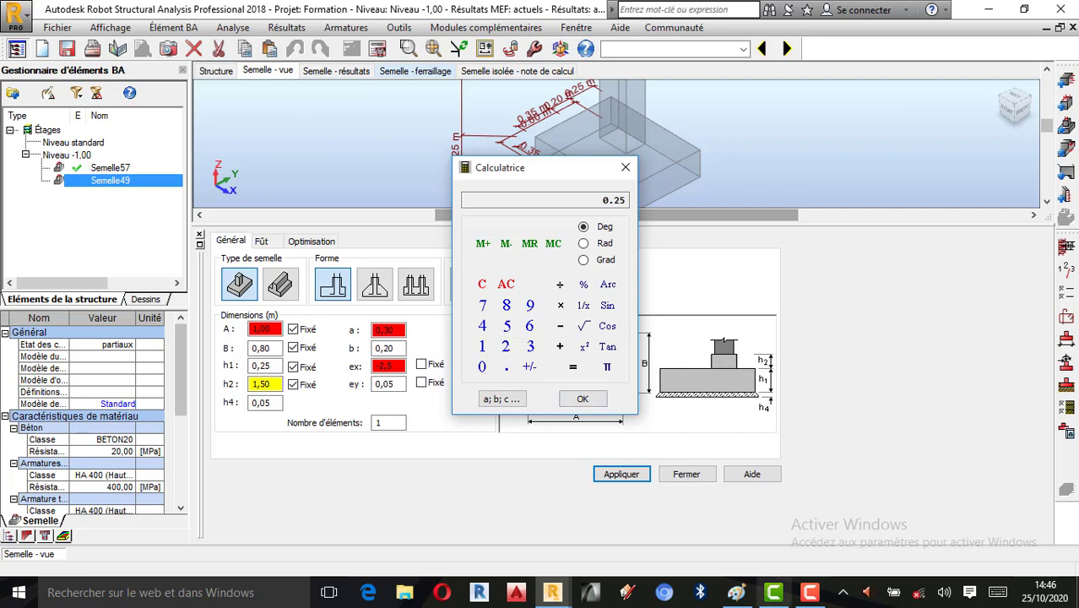
pyautogui.click(809, 593)
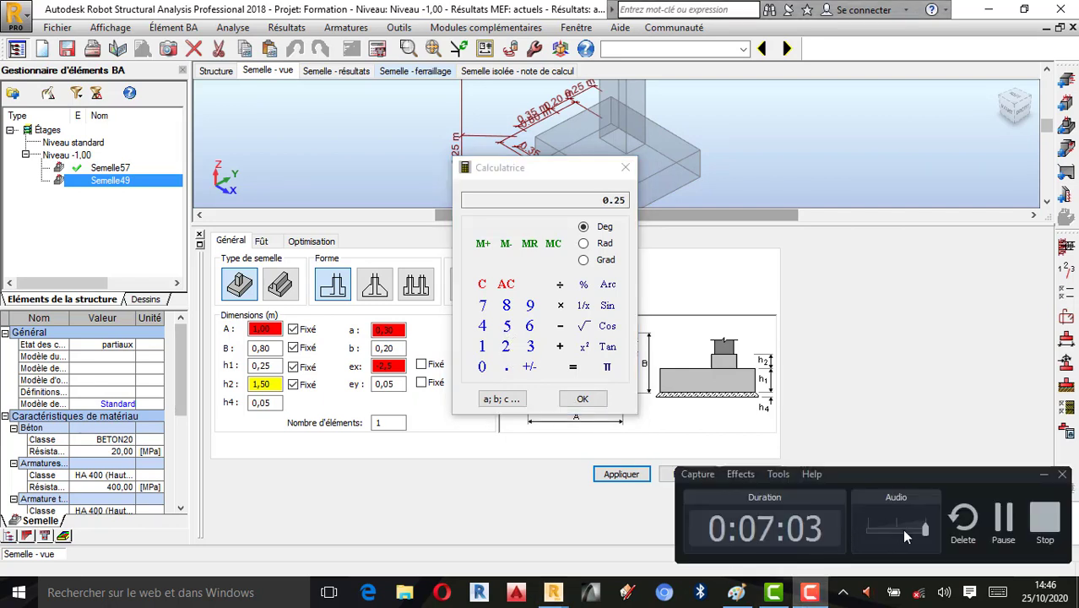
pyautogui.click(1002, 524)
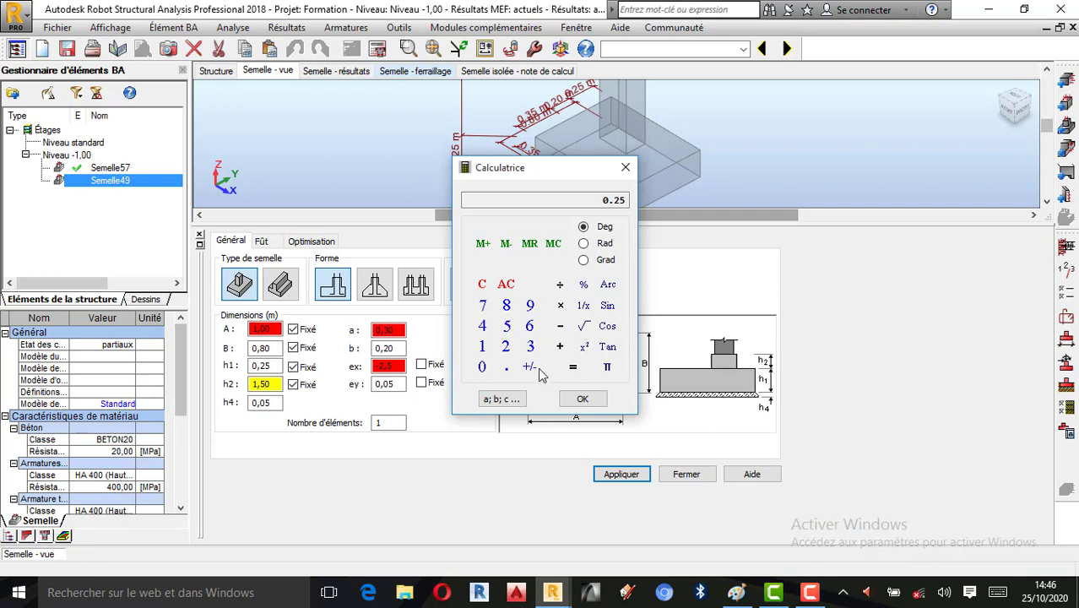
pyautogui.click(581, 398)
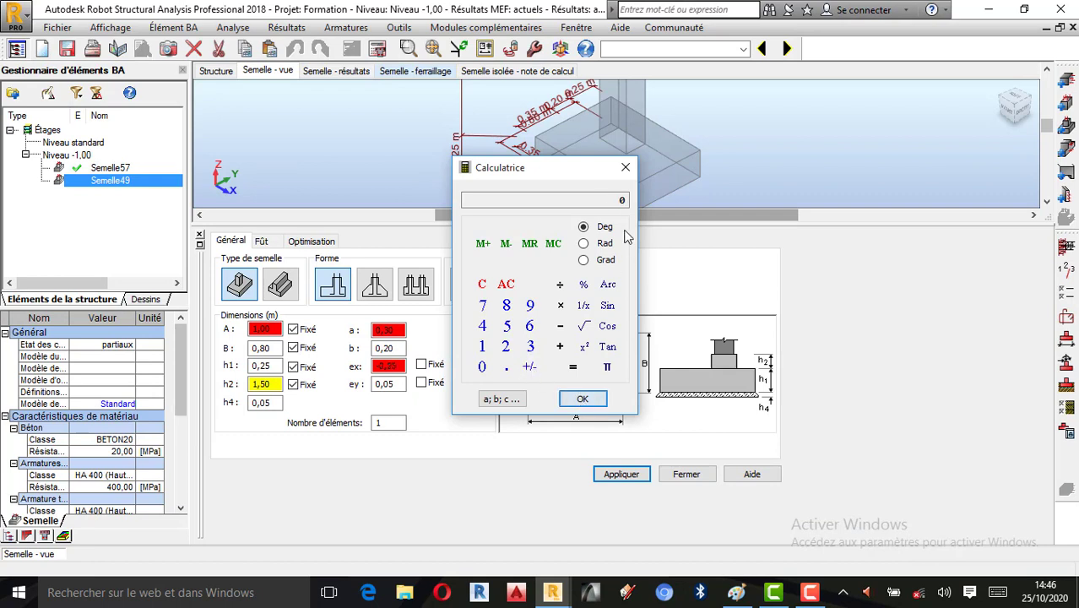
pyautogui.click(627, 477)
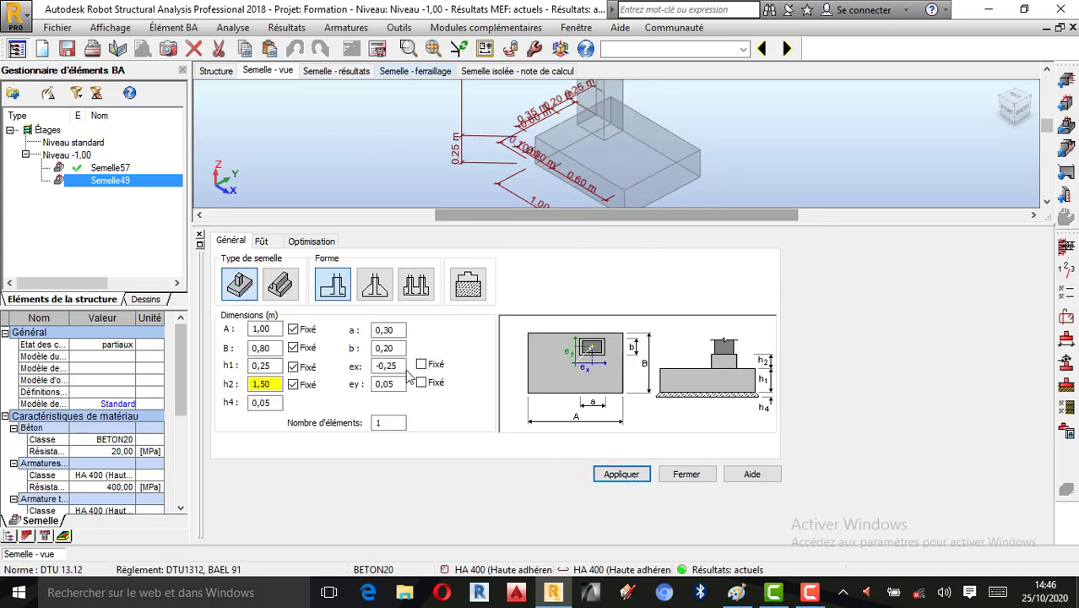
pyautogui.click(611, 475)
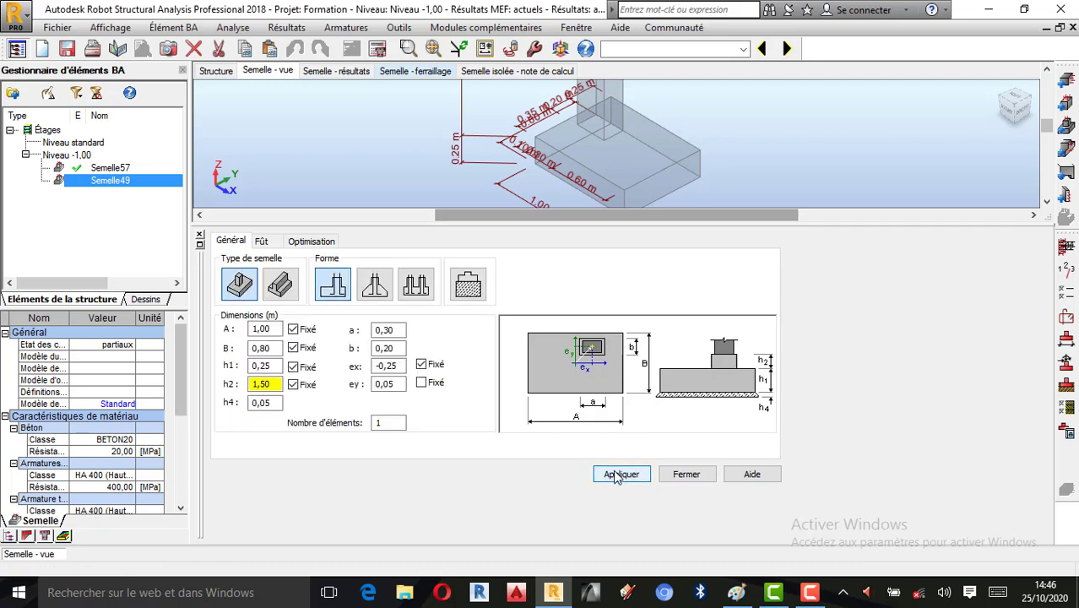
pyautogui.click(686, 475)
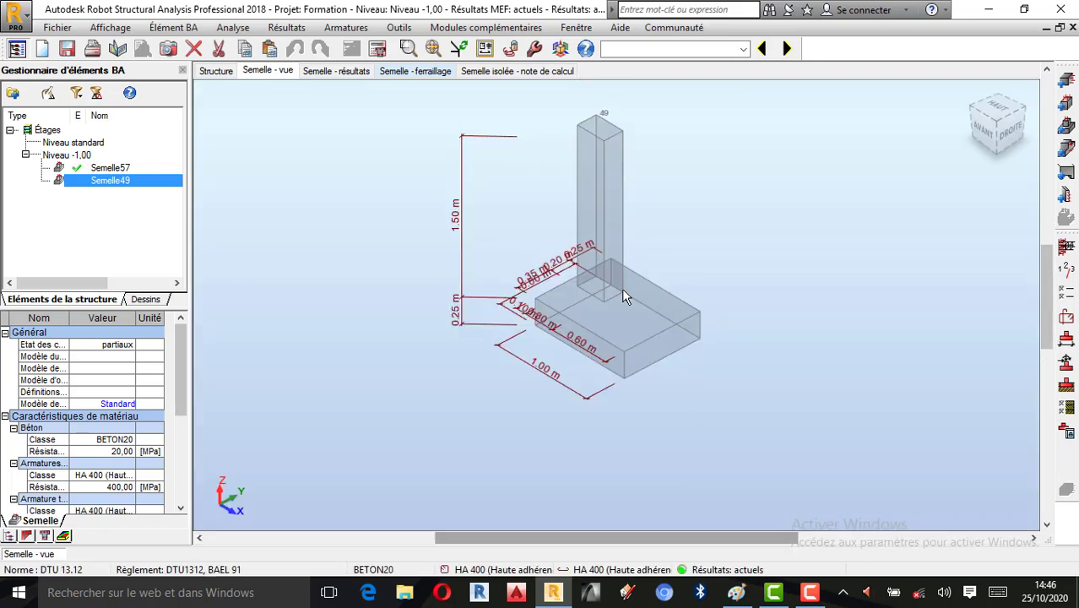
# - Compare the footing with the Paint sketch, and set its ex eccentricity so the 0,30 m column sits flush with the footing's short edge
pyautogui.scroll(1, 625, 296)
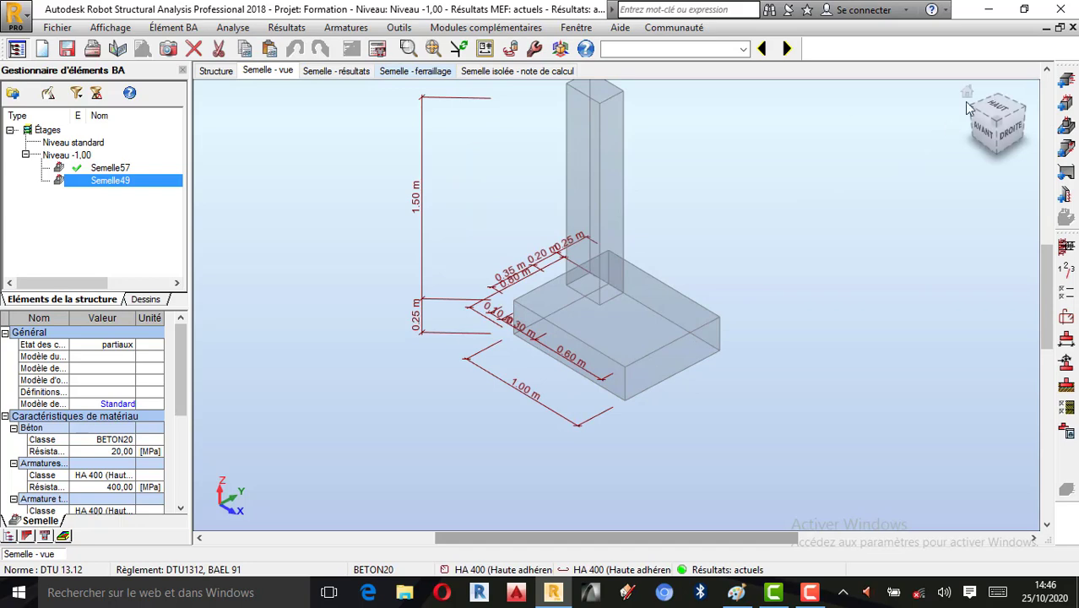
pyautogui.click(965, 92)
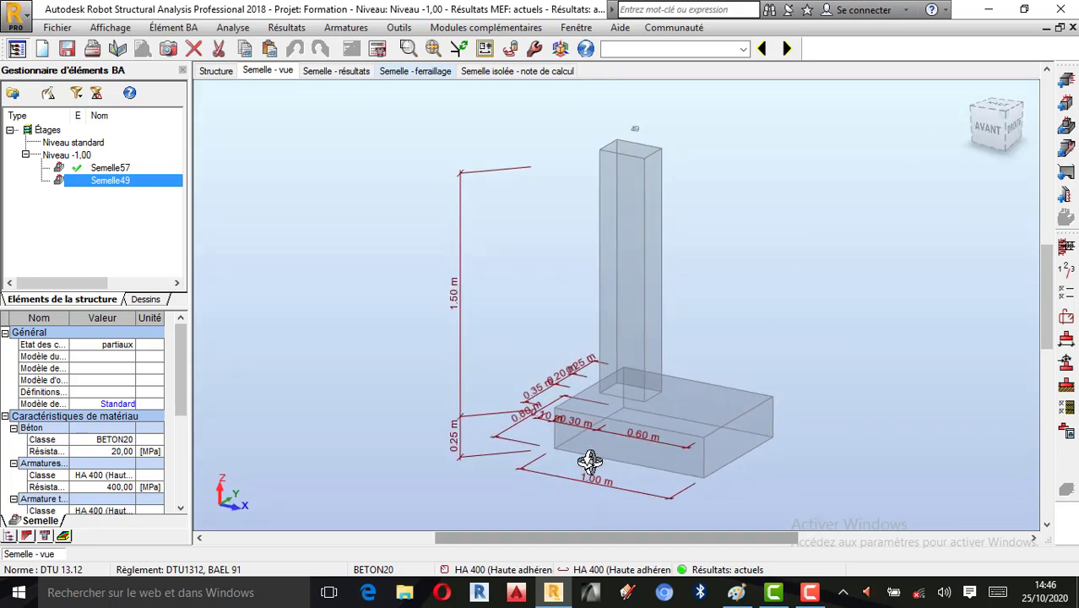
pyautogui.moveTo(589, 461); pyautogui.dragTo(517, 414)
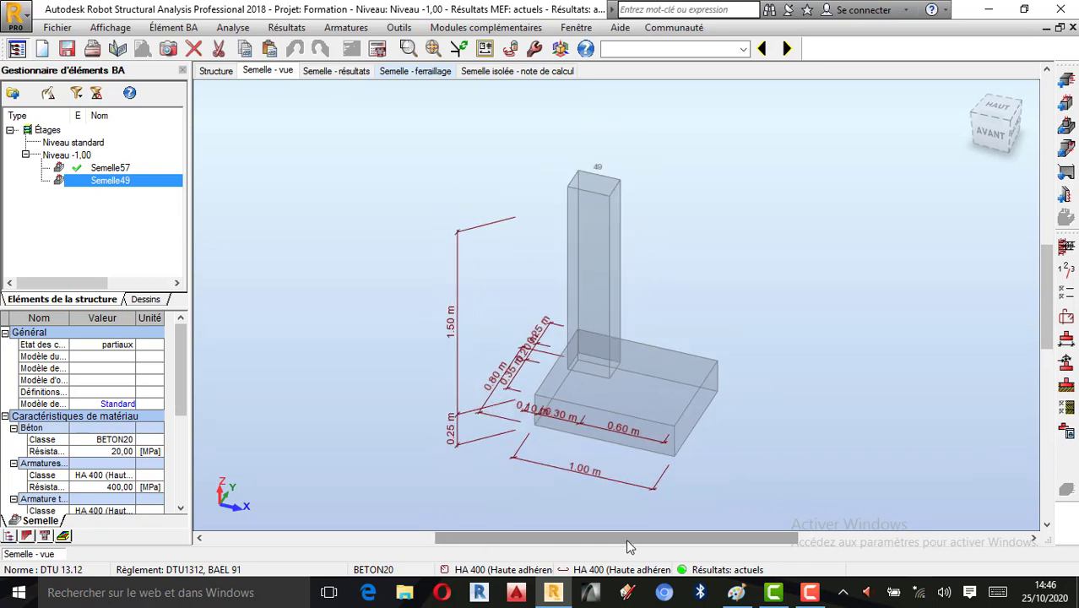
pyautogui.click(734, 597)
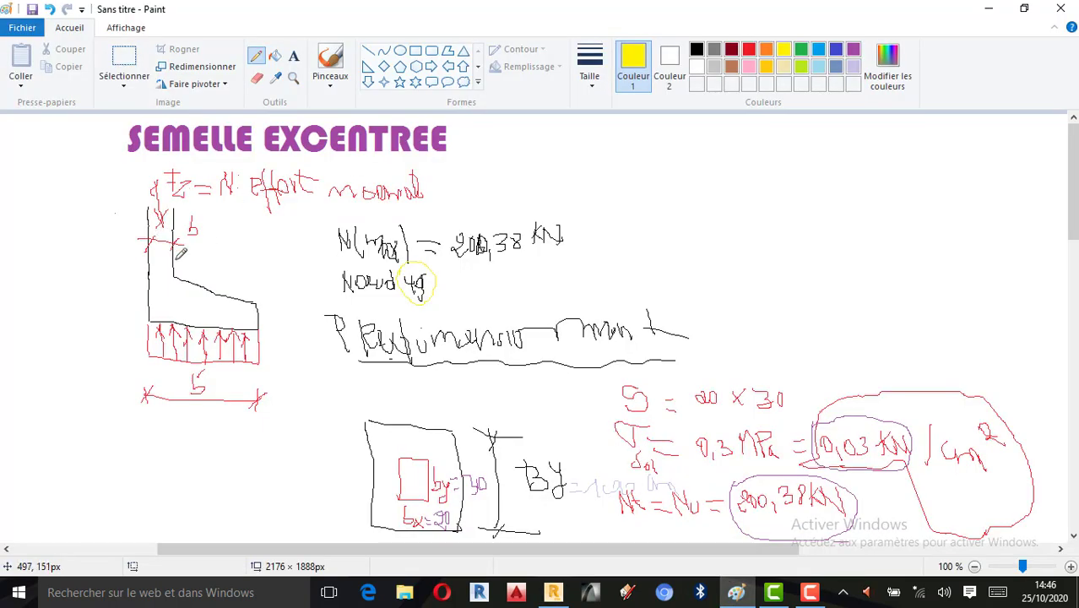
pyautogui.click(554, 594)
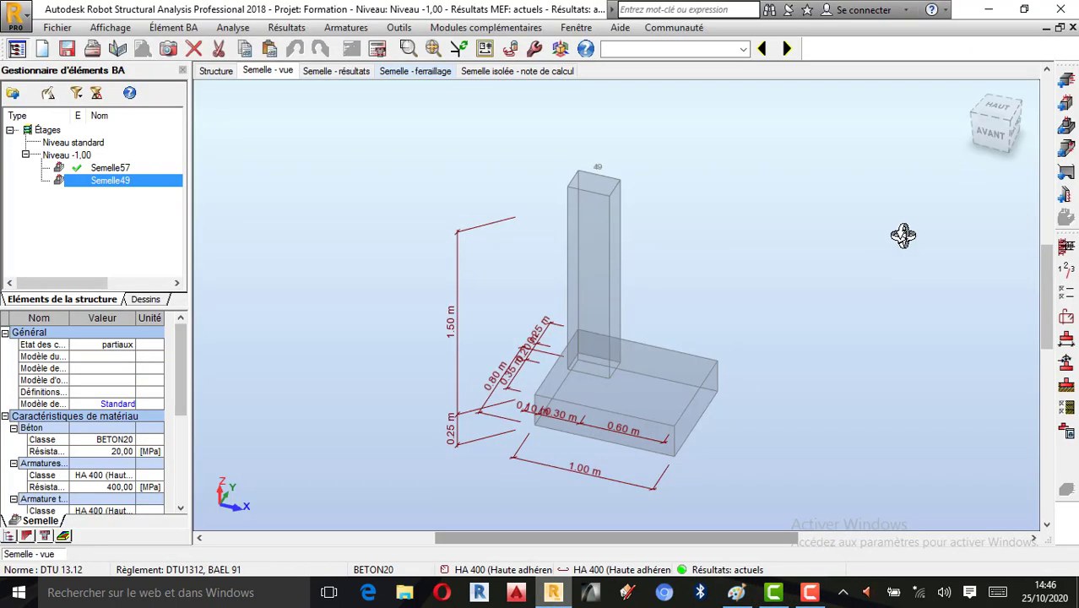
pyautogui.click(1066, 343)
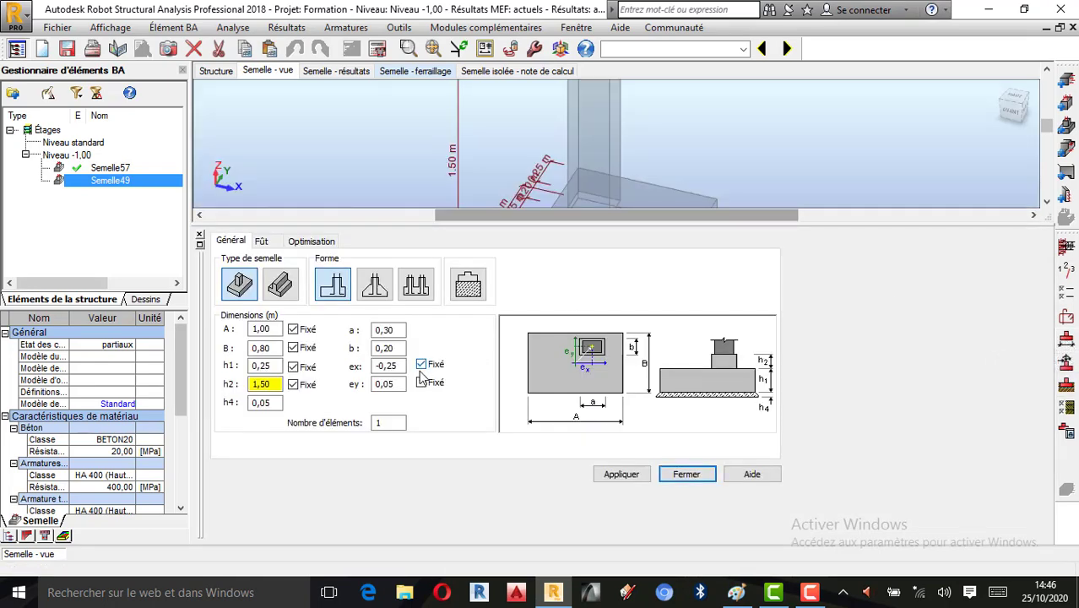
pyautogui.doubleClick(397, 366)
pyautogui.click(632, 475)
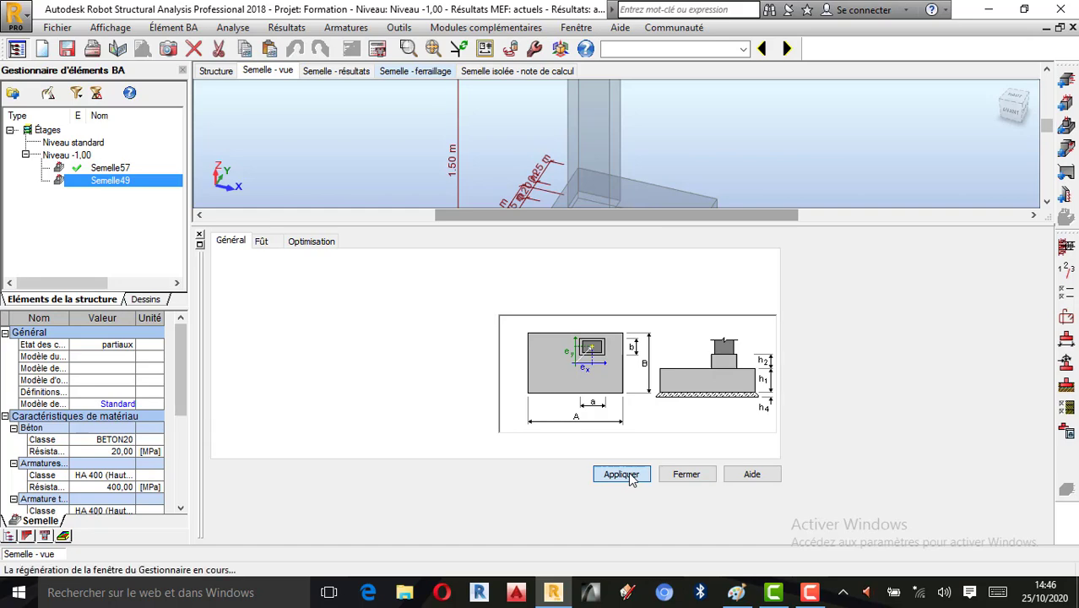
pyautogui.click(684, 474)
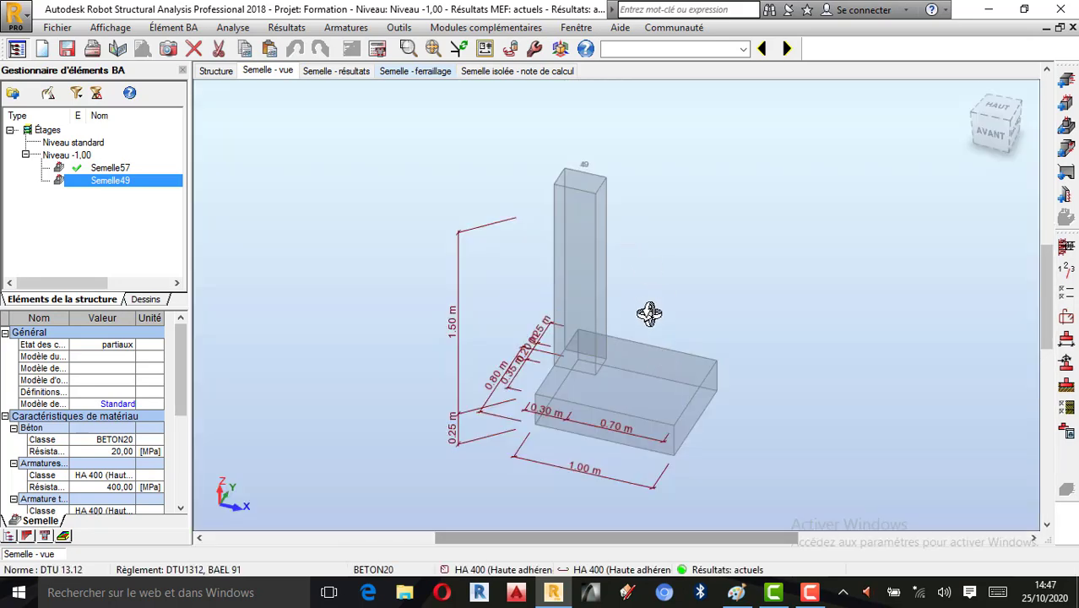
# - Examine the column's position on the footing in 3D and from the front, and compare it with the eccentric footing sketch in Paint
pyautogui.keyDown('shift'); pyautogui.moveTo(685, 272); pyautogui.dragTo(488, 309, button='middle'); pyautogui.keyUp('shift')
pyautogui.scroll(-2, 490, 310)
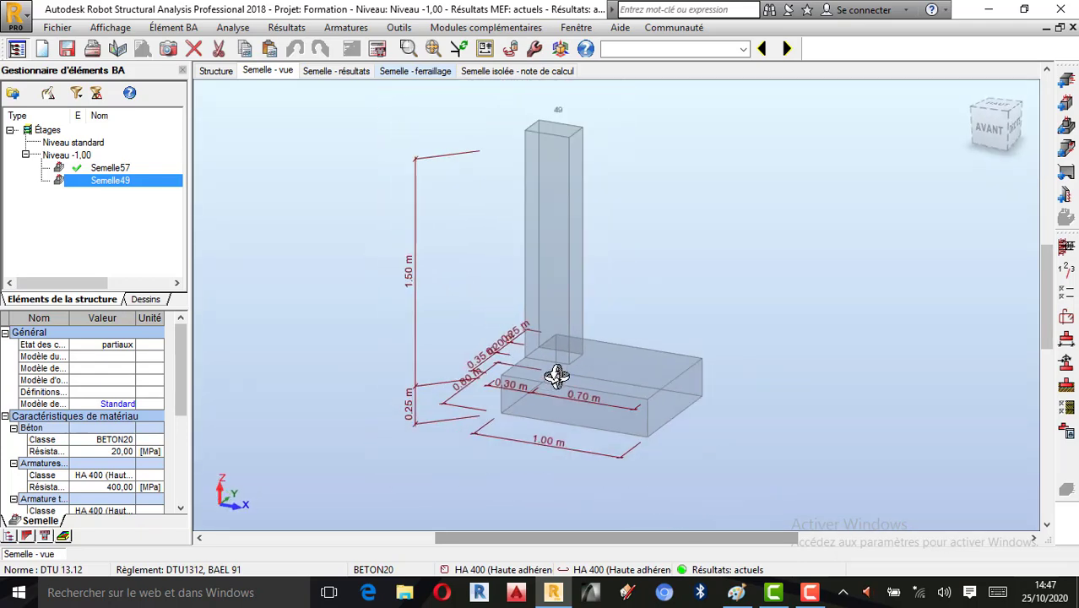
pyautogui.scroll(1, 564, 371)
pyautogui.scroll(-2, 686, 458)
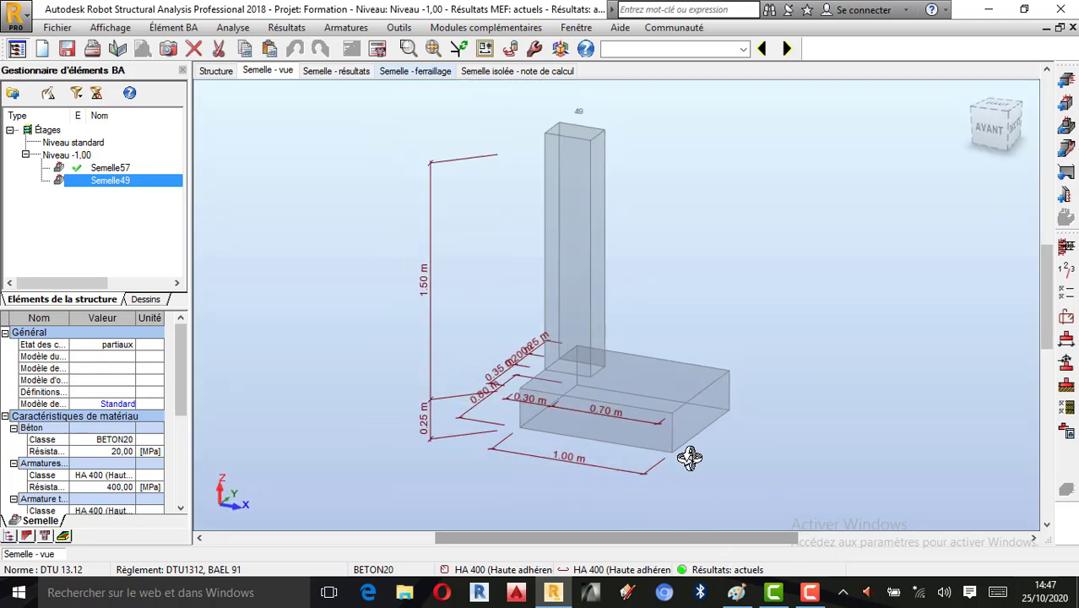
pyautogui.scroll(1, 629, 443)
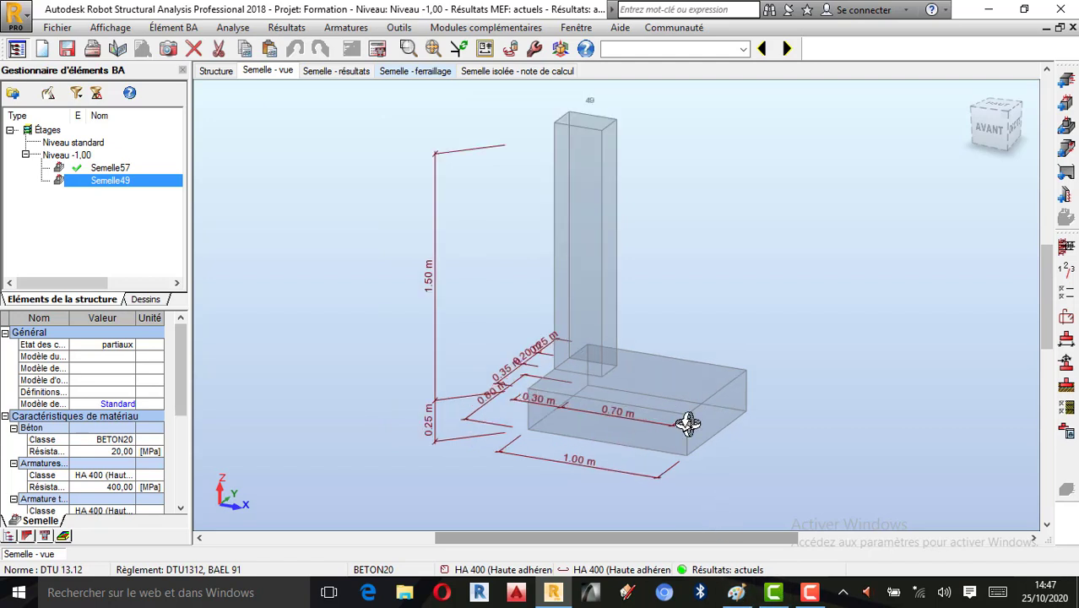
pyautogui.click(991, 132)
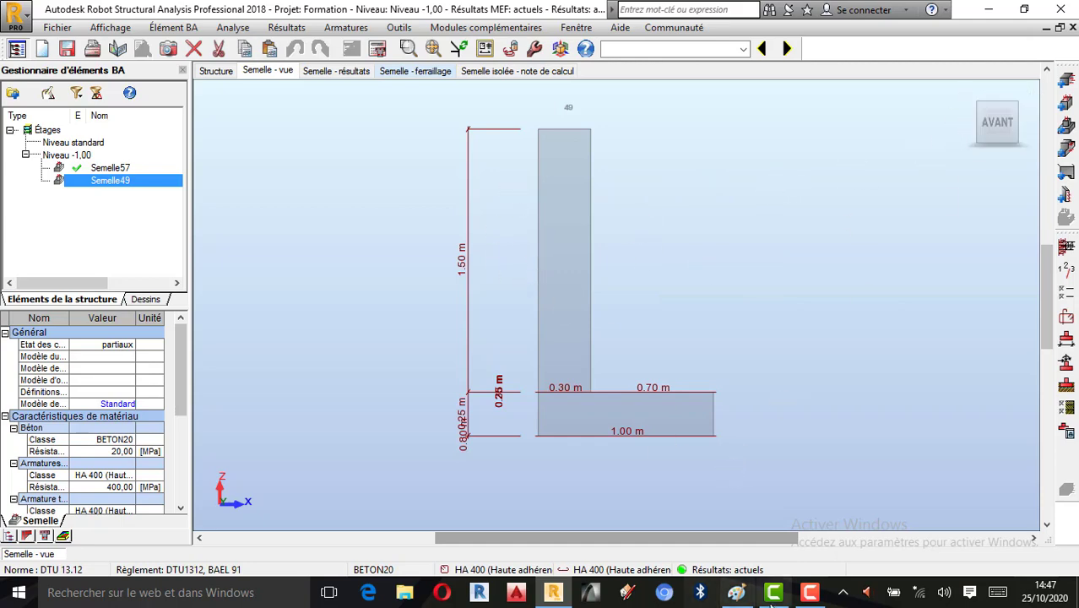
pyautogui.moveTo(742, 600)
pyautogui.click(742, 545)
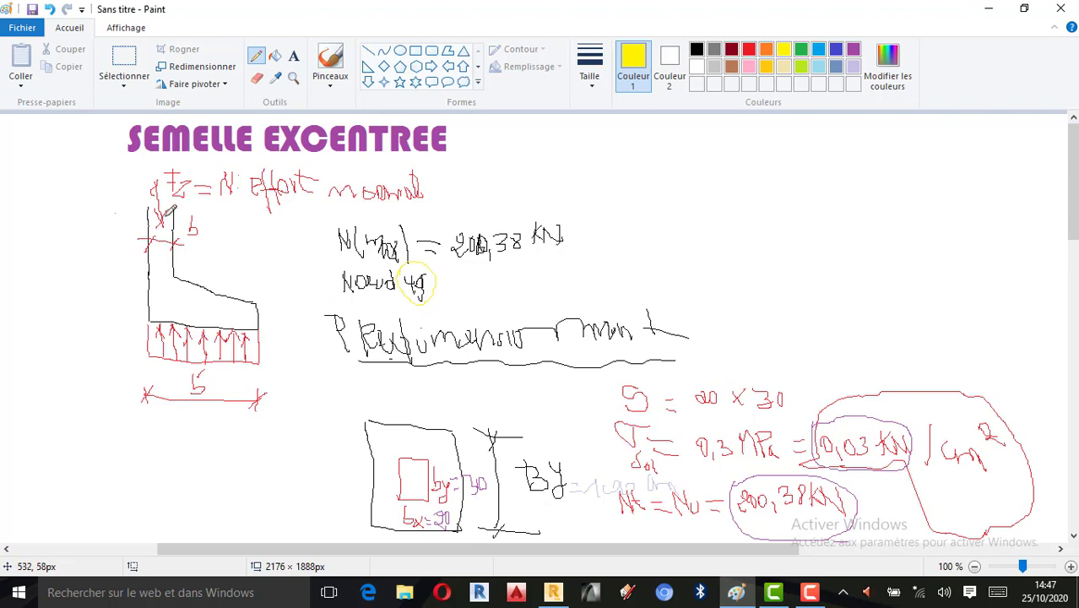
pyautogui.click(988, 8)
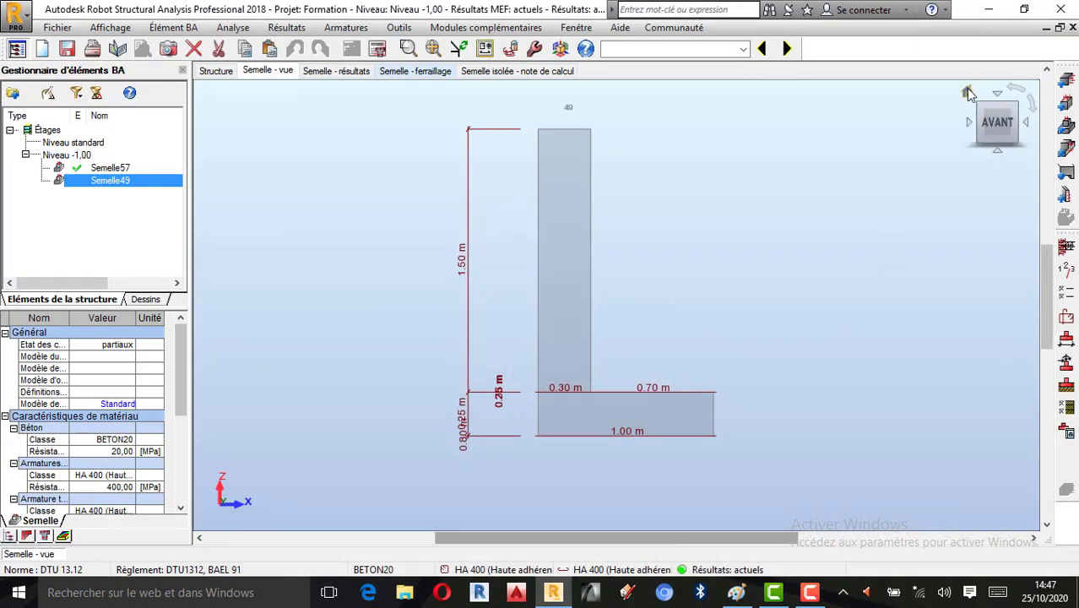
pyautogui.keyDown('shift'); pyautogui.moveTo(968, 94); pyautogui.dragTo(585, 345, button='middle'); pyautogui.keyUp('shift')
pyautogui.scroll(-1, 513, 286)
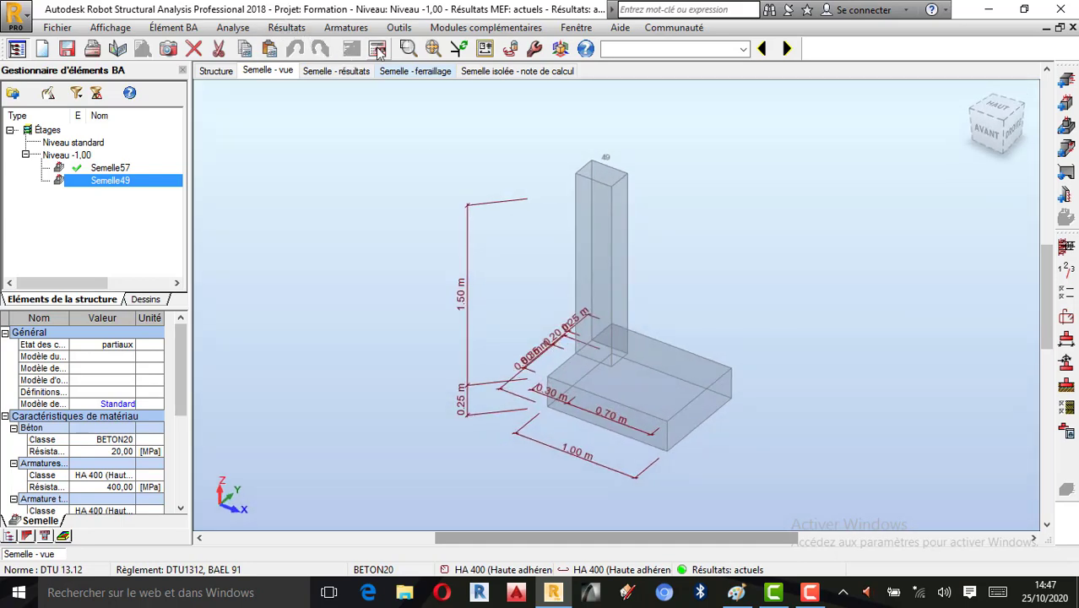
# - Review the footing's drawing parameters, including the reinforcement description, scale and reinforcement table settings
pyautogui.click(233, 27)
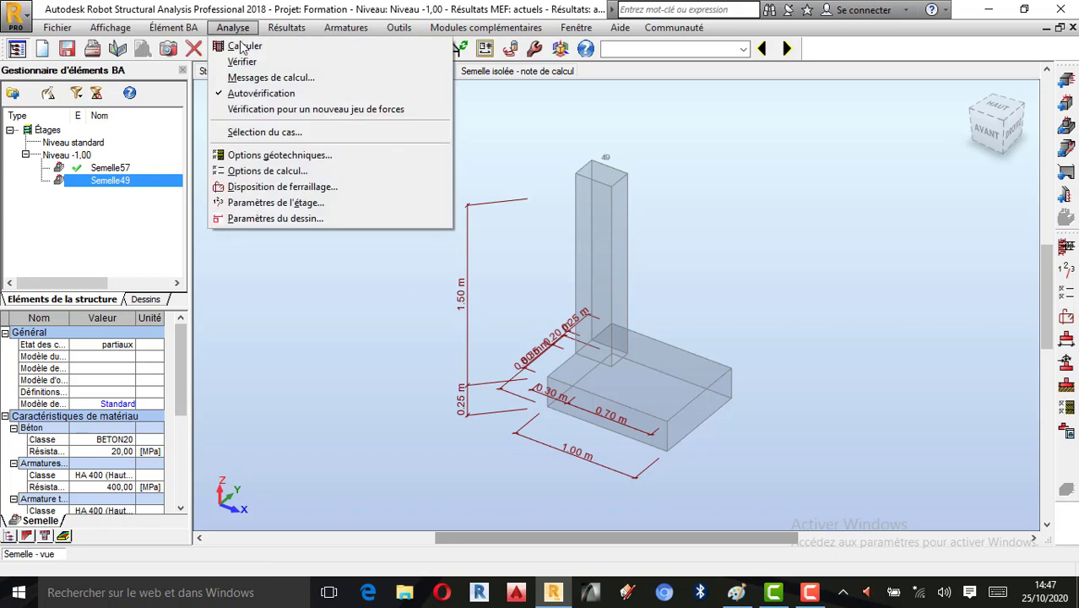
pyautogui.click(273, 218)
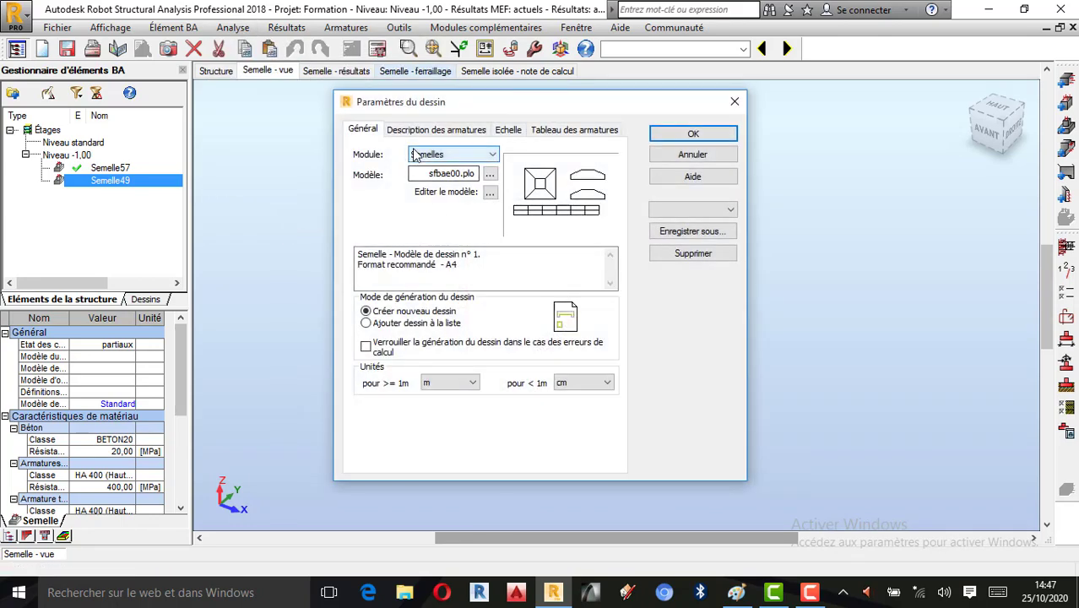
pyautogui.click(407, 130)
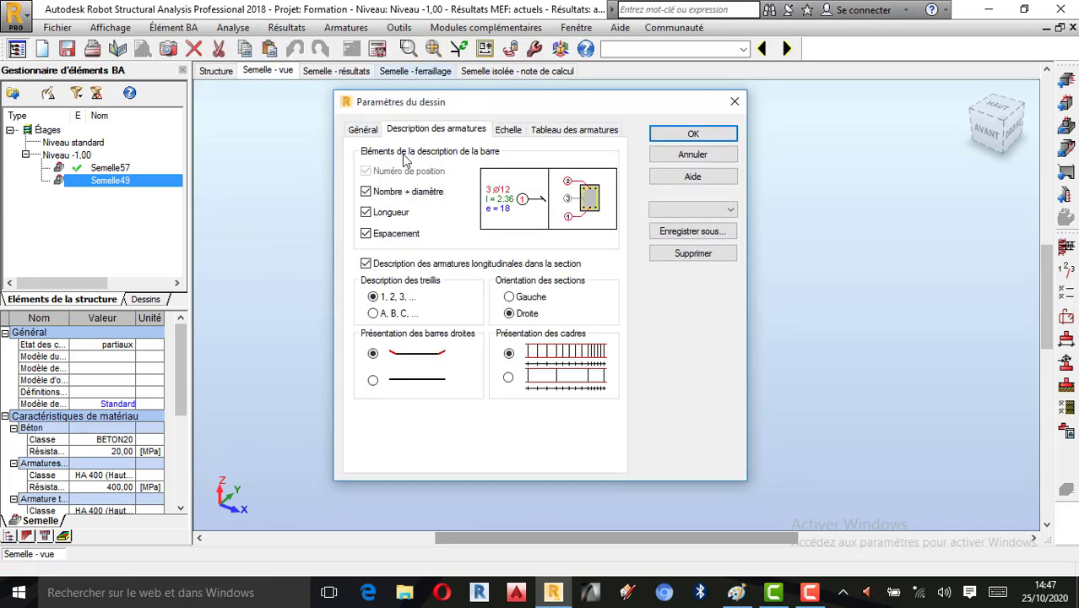
pyautogui.click(510, 132)
pyautogui.click(554, 133)
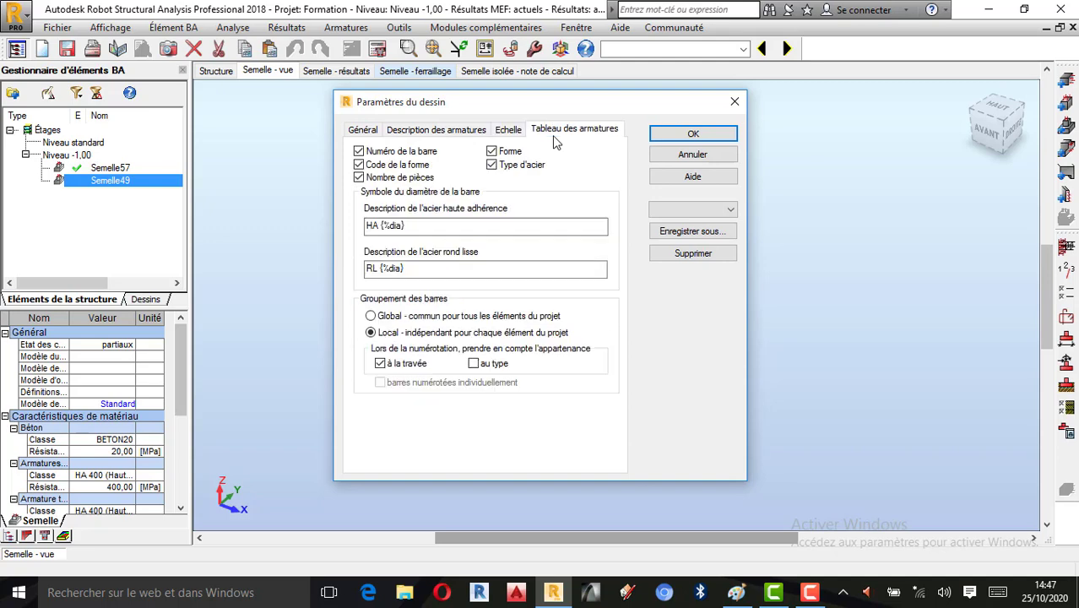
pyautogui.click(686, 138)
# - Calculate Semelle49 with drawing generation enabled for the calculated elements
pyautogui.click(378, 47)
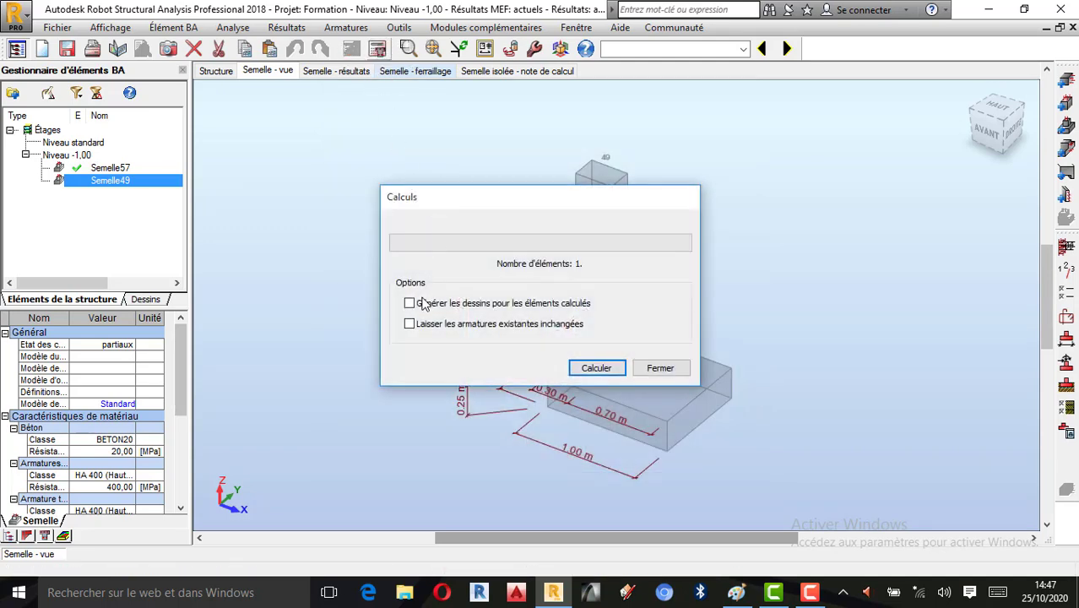
pyautogui.click(412, 304)
pyautogui.click(594, 368)
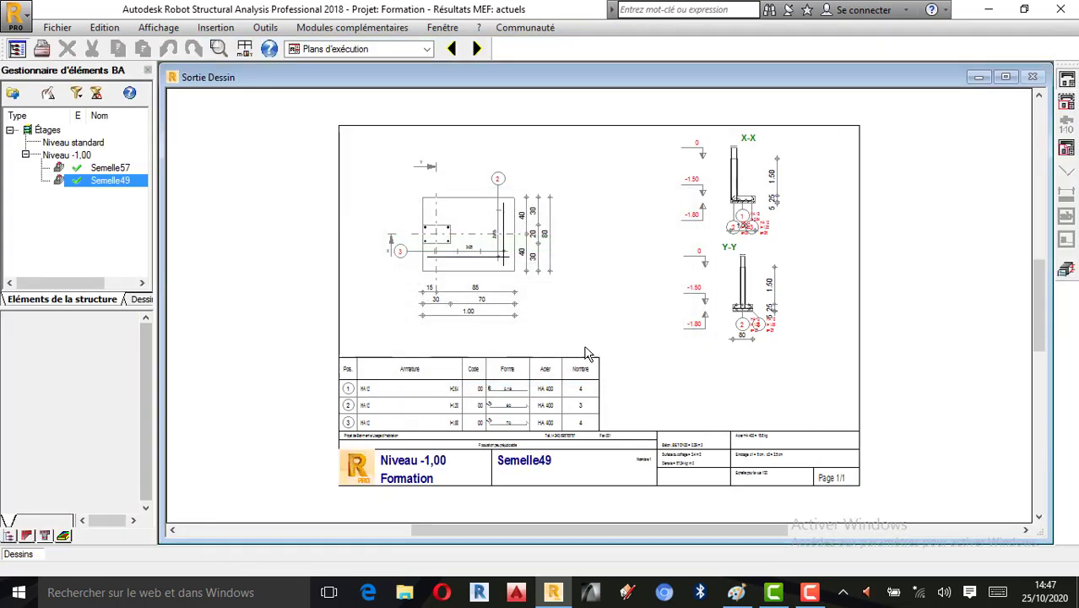
# - Examine the generated Semelle49 drawing, including the plan, the X-X and Y-Y sections and the reinforcement table
pyautogui.scroll(1, 540, 377)
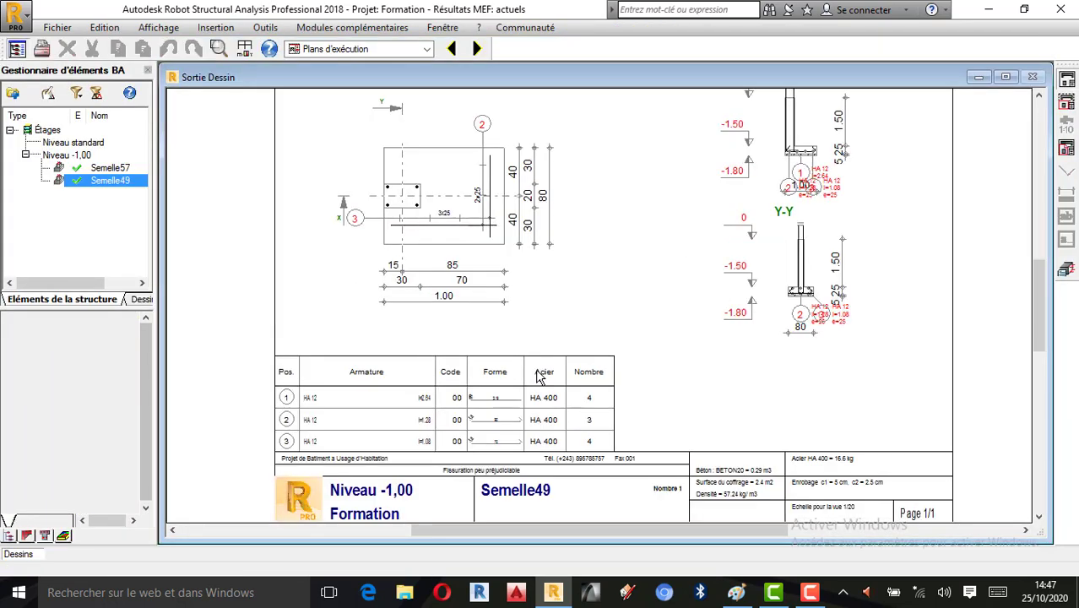
pyautogui.scroll(-2, 541, 372)
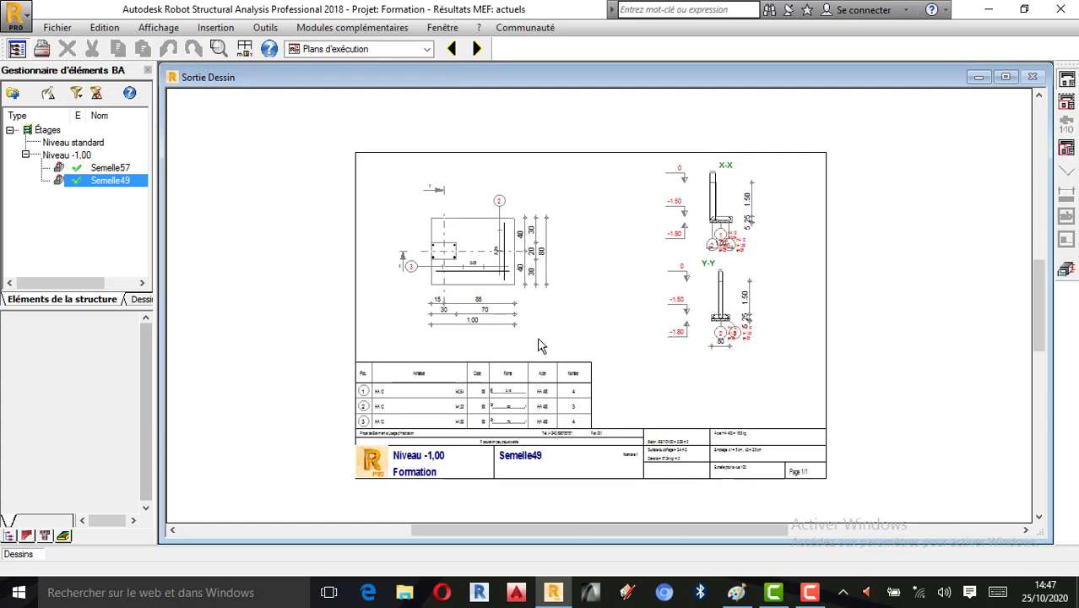
pyautogui.scroll(2, 483, 276)
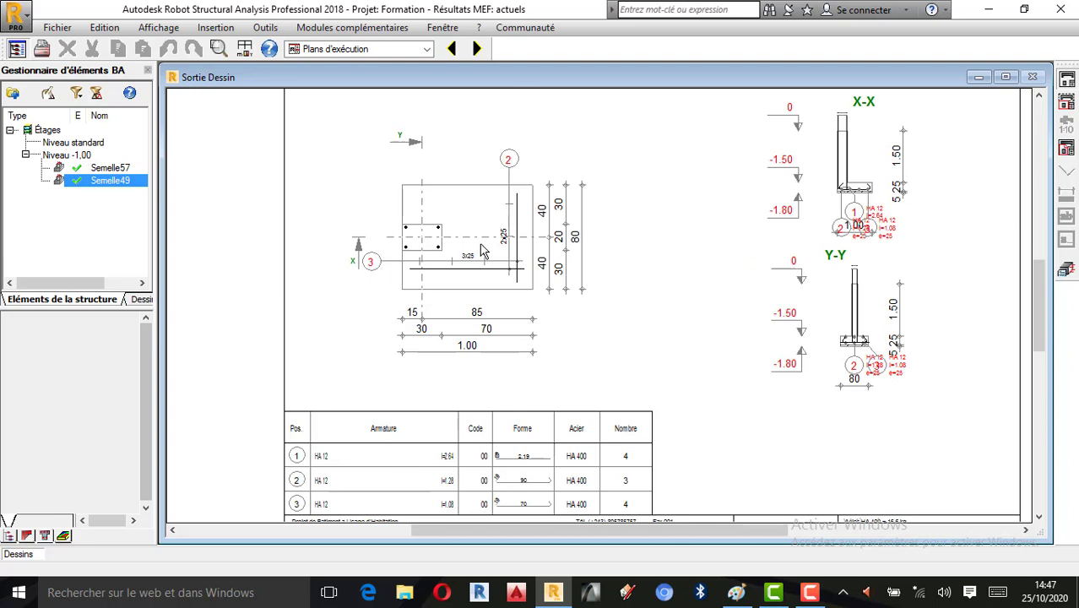
pyautogui.scroll(-1, 481, 257)
pyautogui.scroll(3, 415, 424)
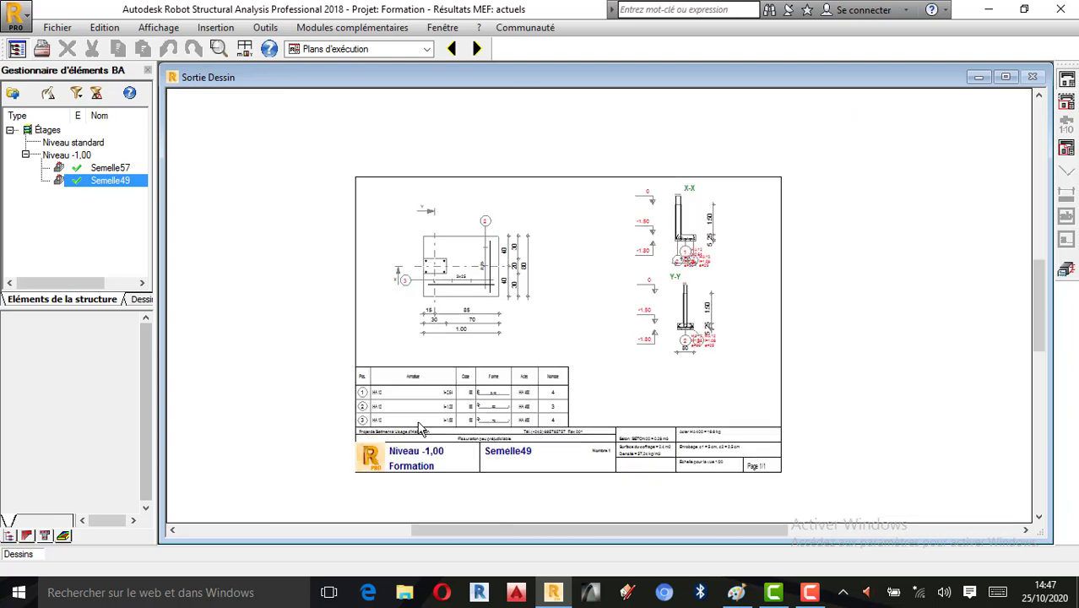
pyautogui.scroll(-4, 402, 449)
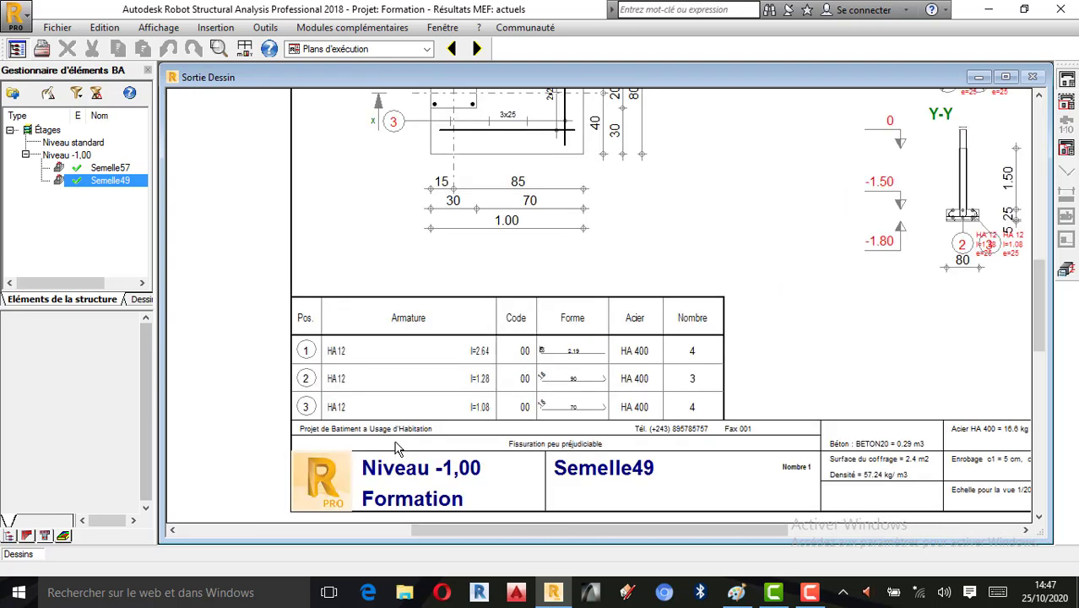
pyautogui.scroll(1, 548, 354)
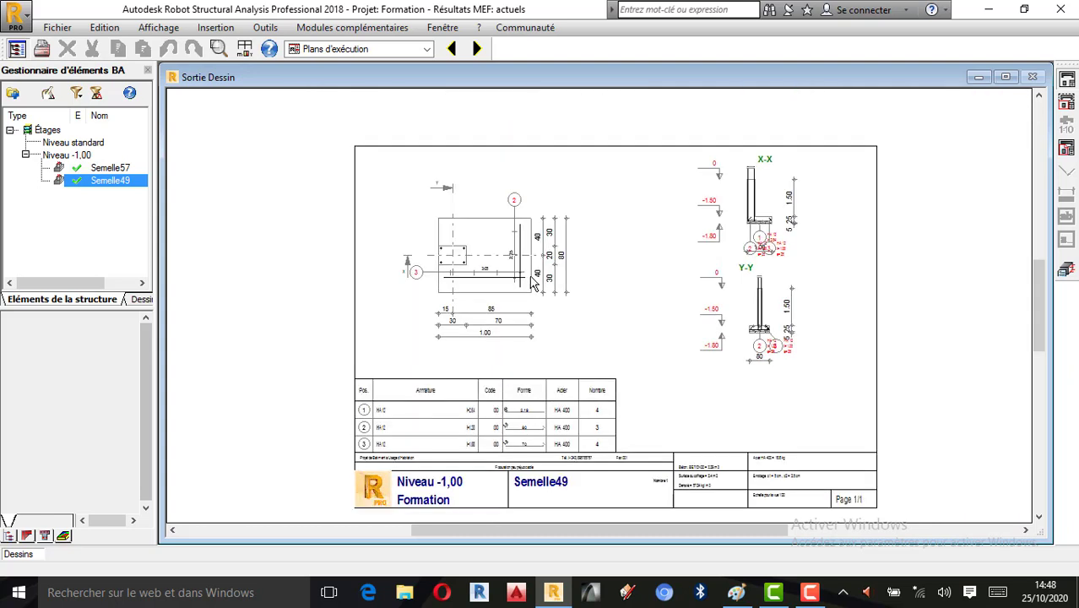
# - Review Semelle49's calculation note from the base data through the soil, sliding, overturning and shear checks to the theoretical reinforcement
pyautogui.click(1067, 274)
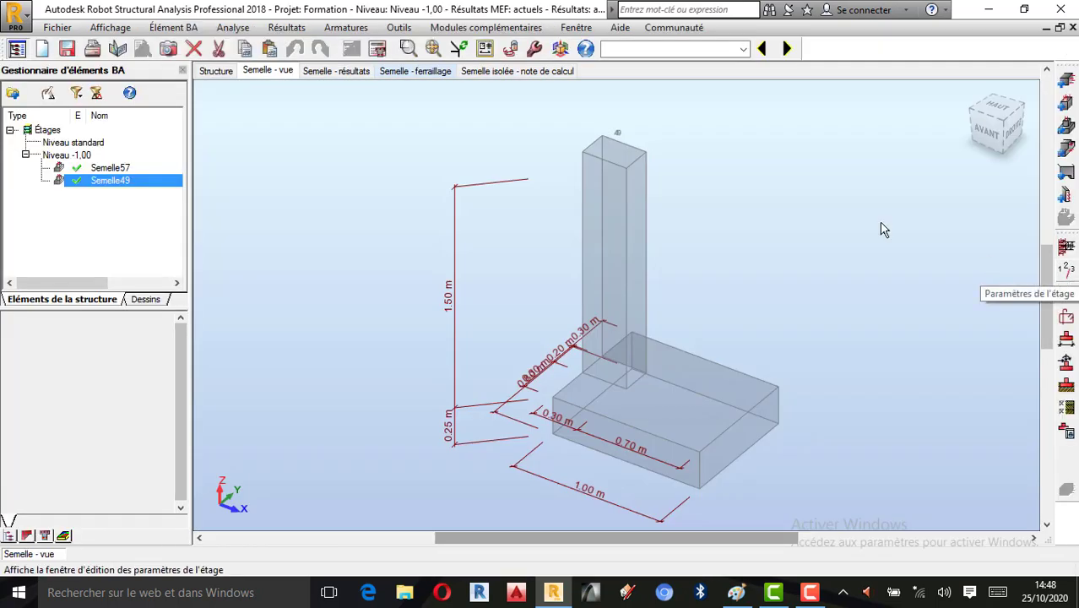
pyautogui.click(517, 72)
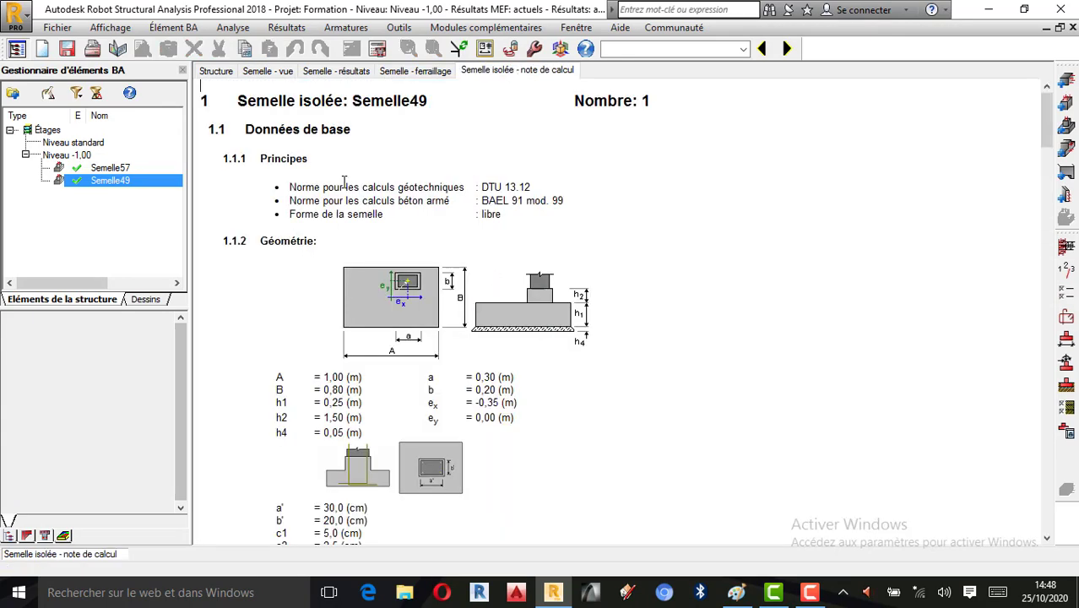
pyautogui.scroll(-15, 344, 182)
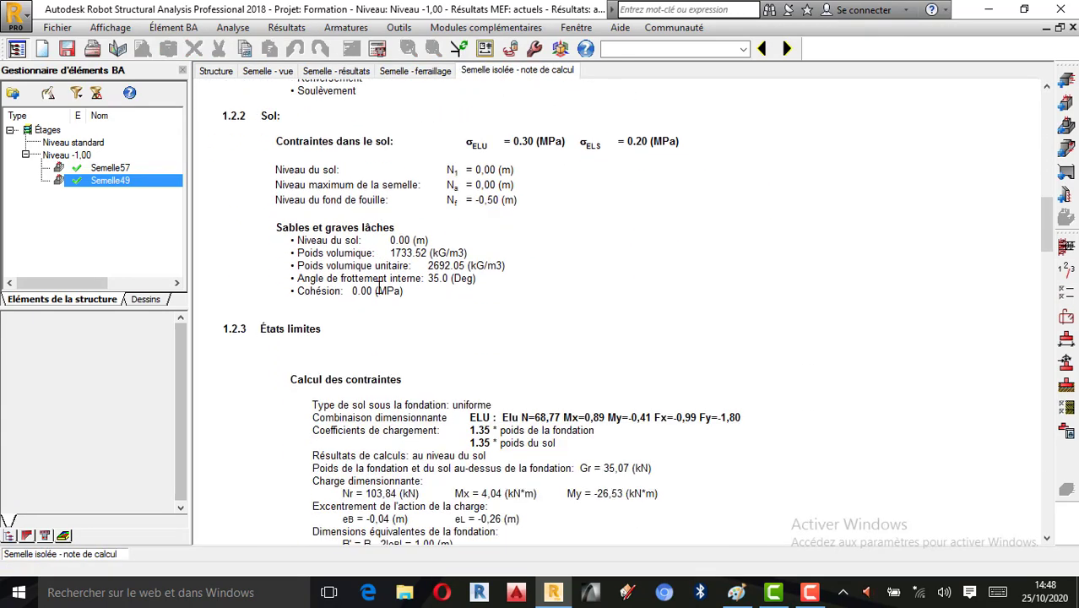
pyautogui.scroll(-5, 378, 290)
pyautogui.scroll(-3, 559, 245)
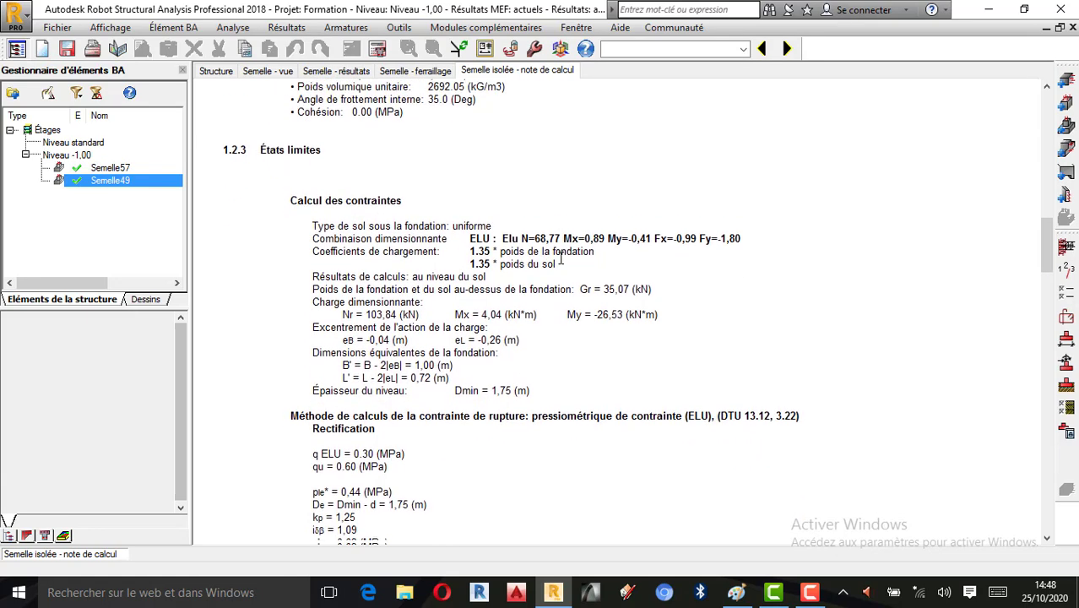
pyautogui.scroll(-4, 543, 278)
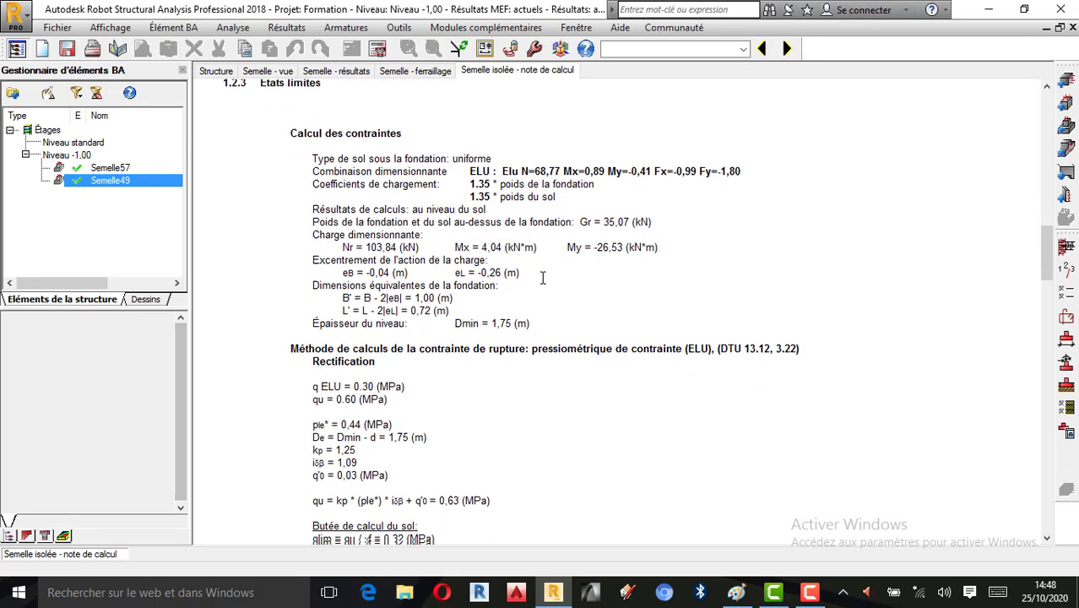
pyautogui.scroll(-7, 542, 277)
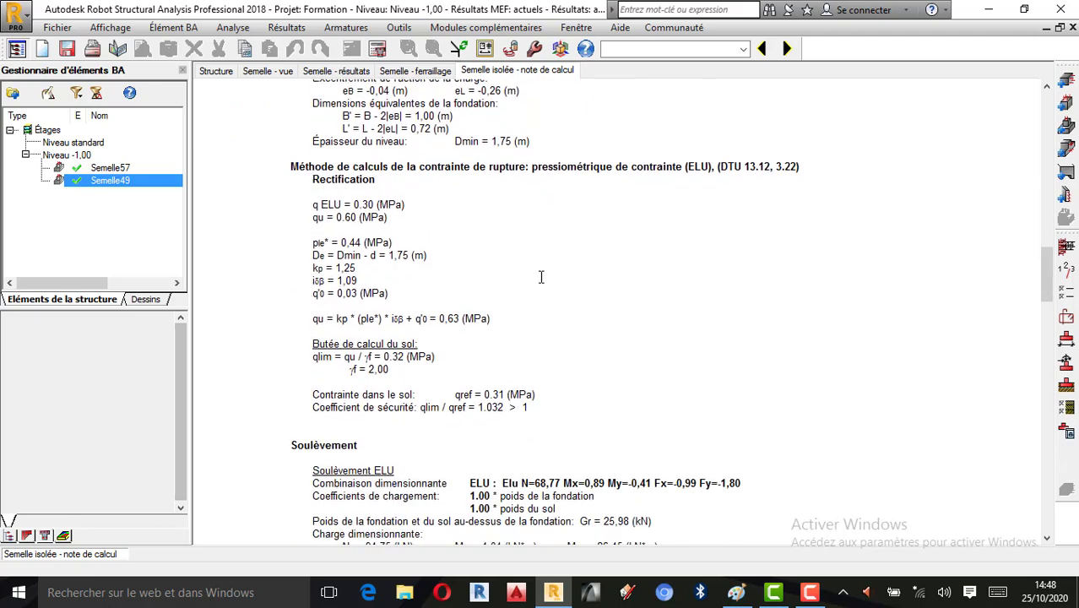
pyautogui.scroll(-10, 539, 279)
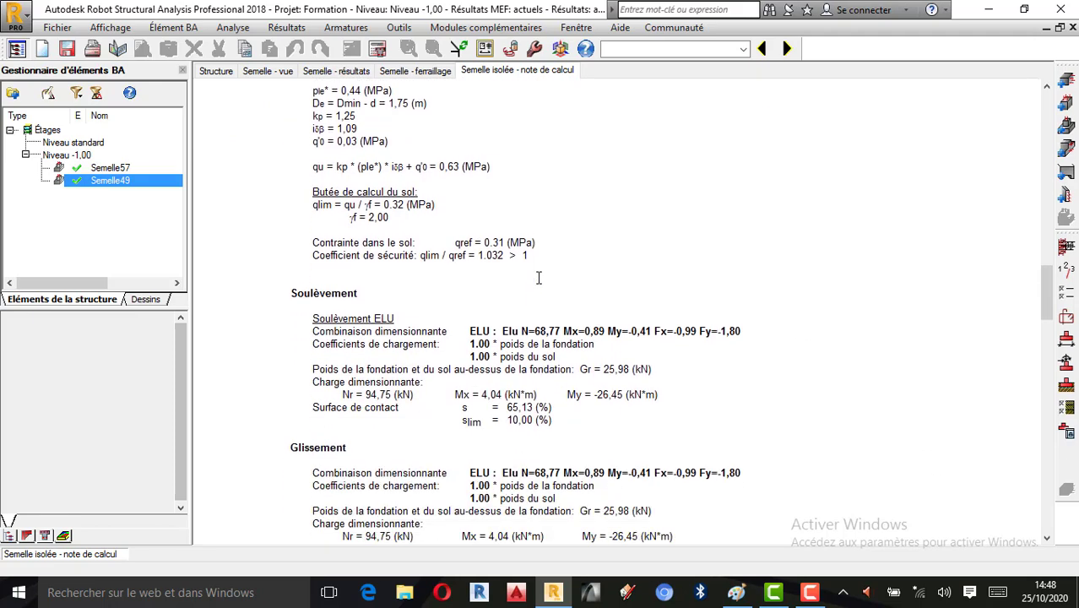
pyautogui.scroll(-20, 525, 262)
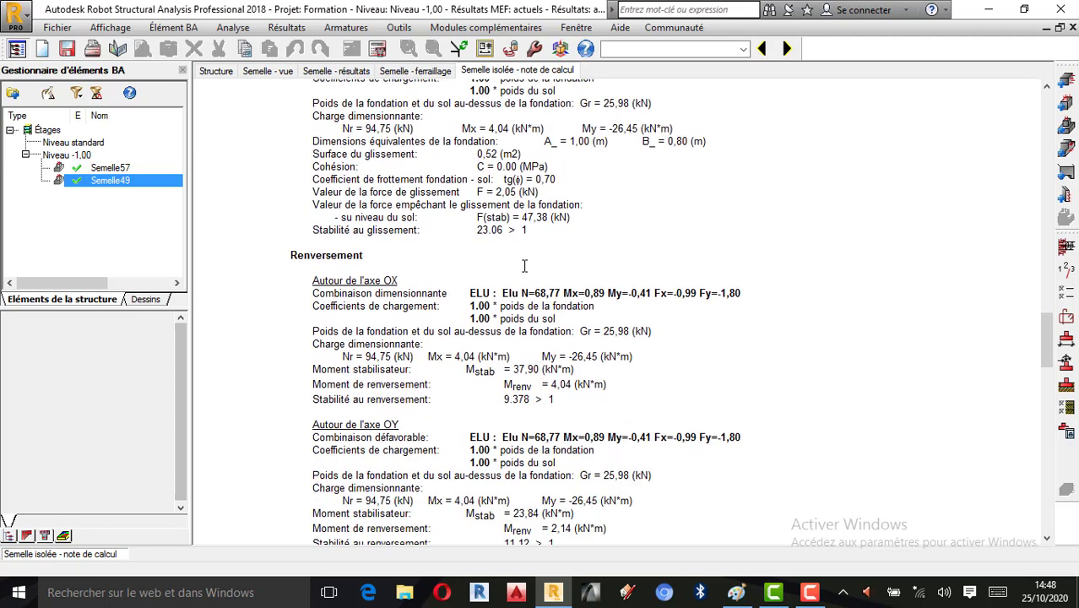
pyautogui.scroll(-20, 516, 249)
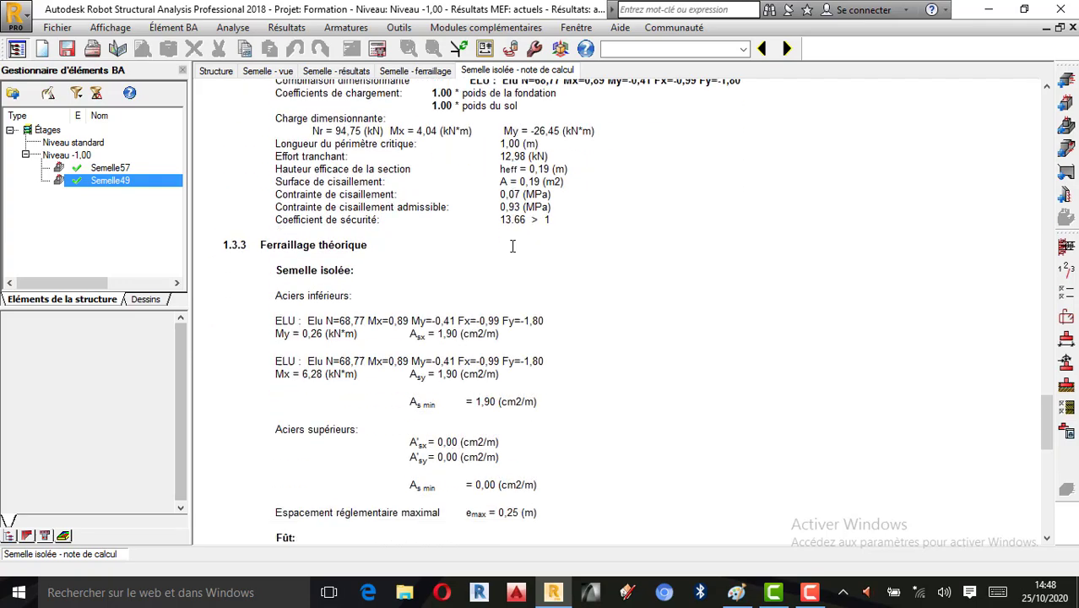
# - Go back through the calculation note's overturning, sliding and bearing checks and highlight the ELU soil stress value
pyautogui.scroll(12, 493, 206)
pyautogui.scroll(11, 492, 206)
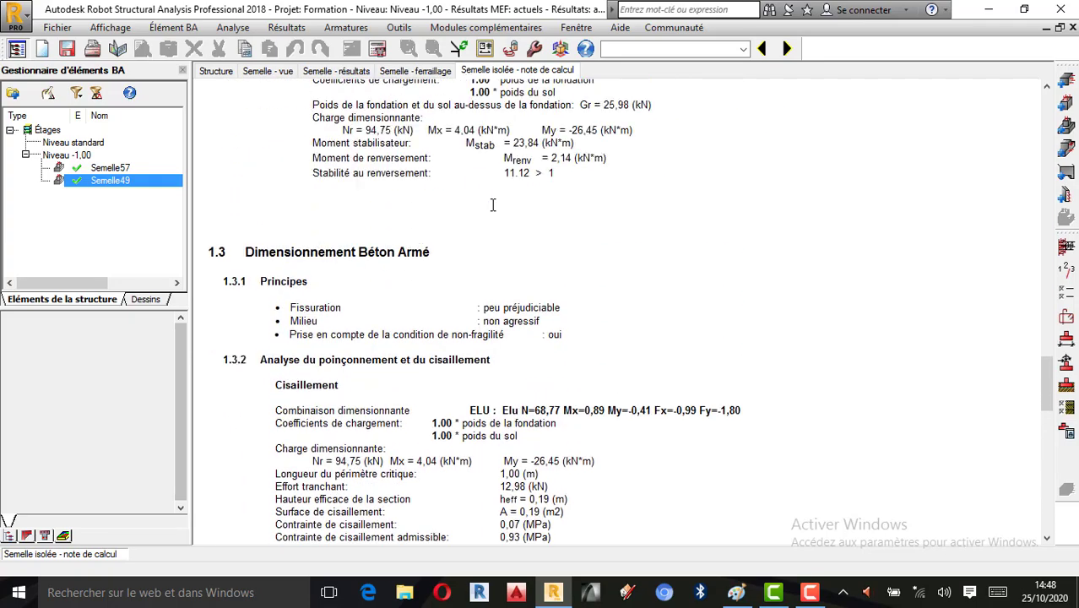
pyautogui.scroll(5, 492, 205)
pyautogui.scroll(5, 493, 205)
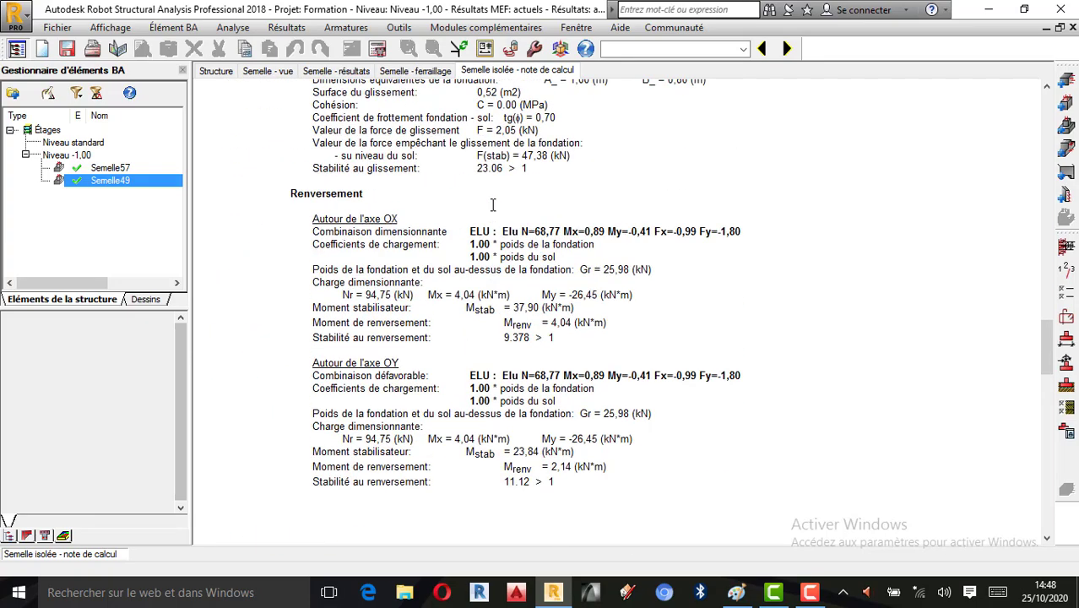
pyautogui.scroll(6, 494, 205)
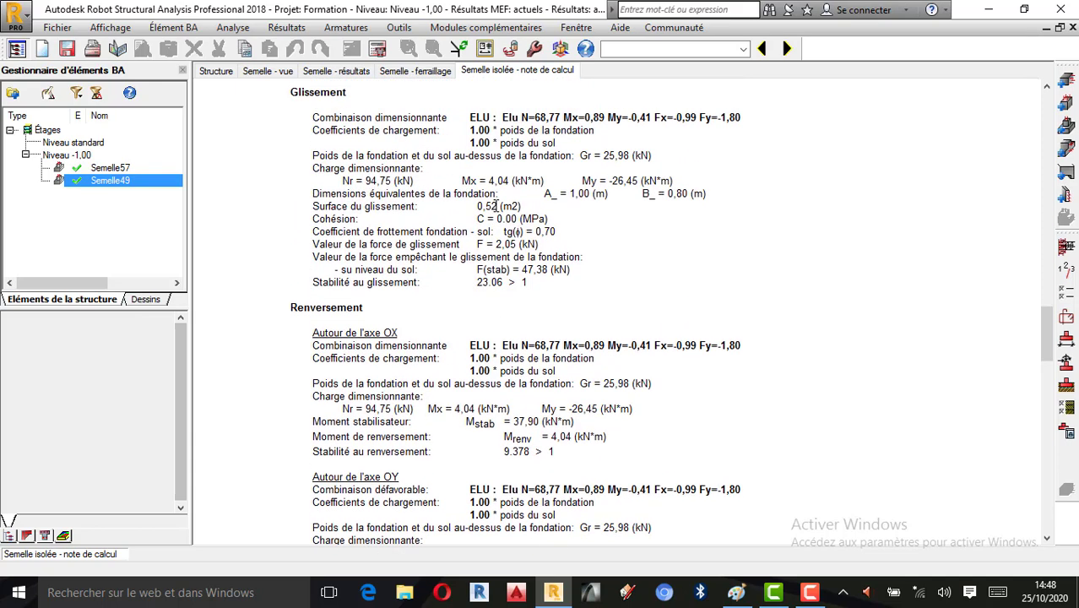
pyautogui.scroll(20, 494, 206)
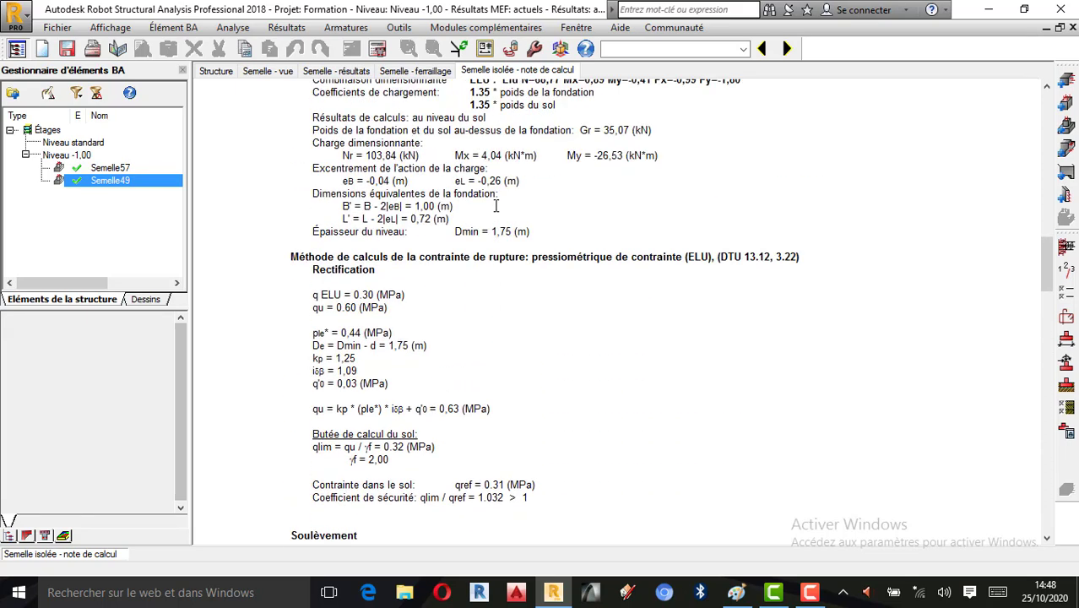
pyautogui.scroll(8, 496, 206)
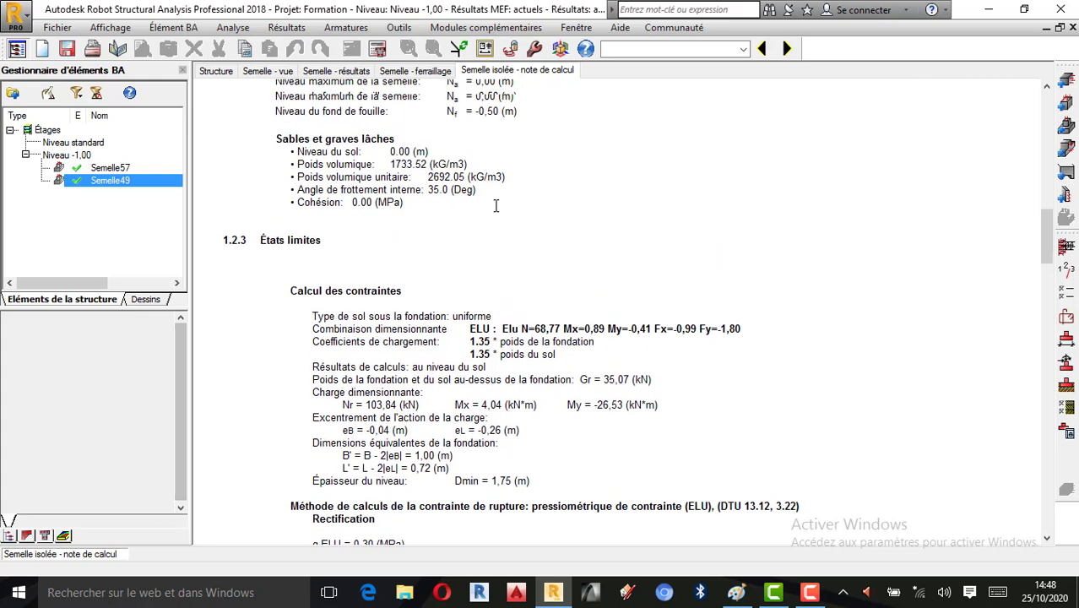
pyautogui.scroll(5, 497, 207)
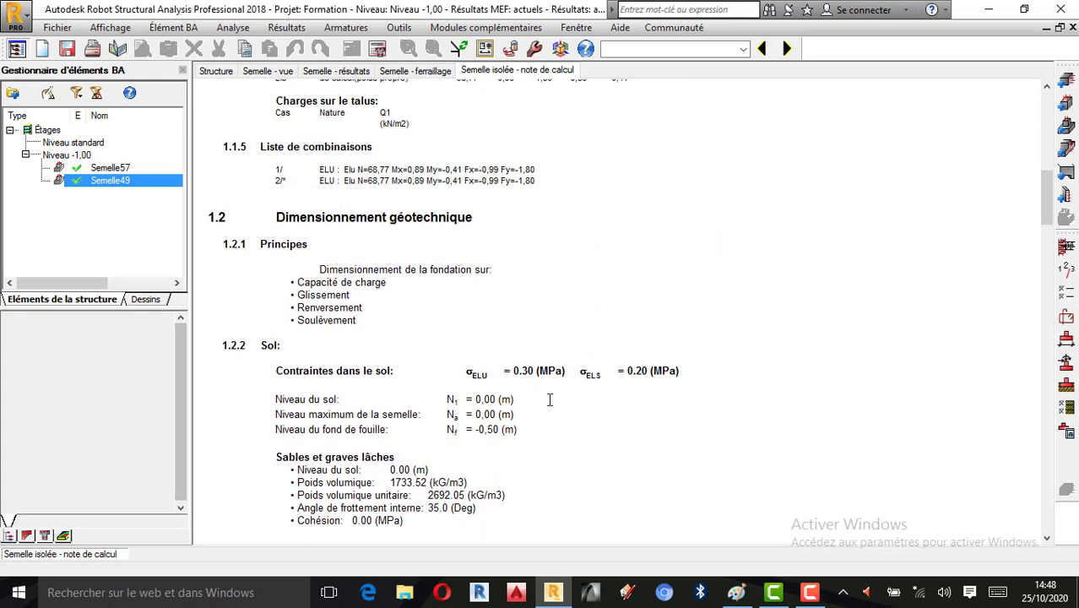
pyautogui.moveTo(512, 369); pyautogui.dragTo(571, 379)
pyautogui.scroll(6, 518, 373)
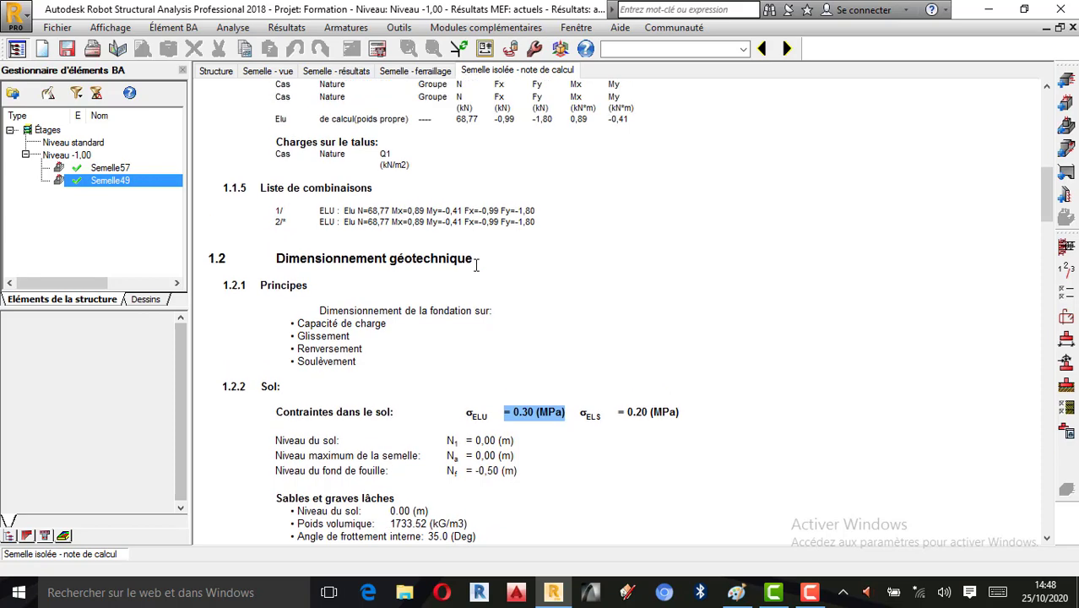
# - Examine Semelle49's reinforcement in the 3D and plan views
pyautogui.click(413, 74)
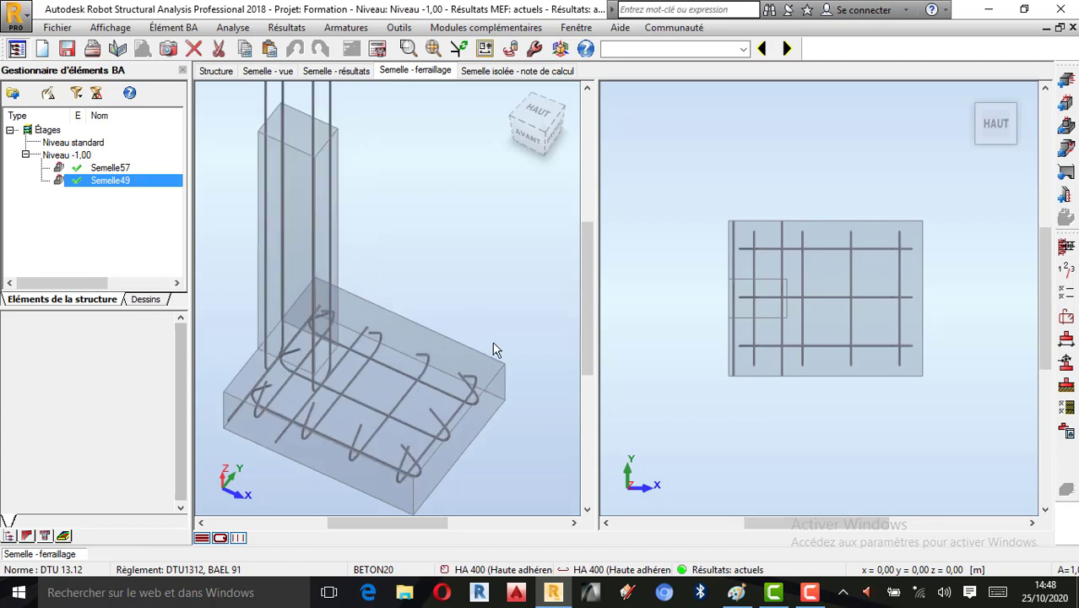
pyautogui.scroll(-5, 497, 330)
pyautogui.scroll(5, 530, 244)
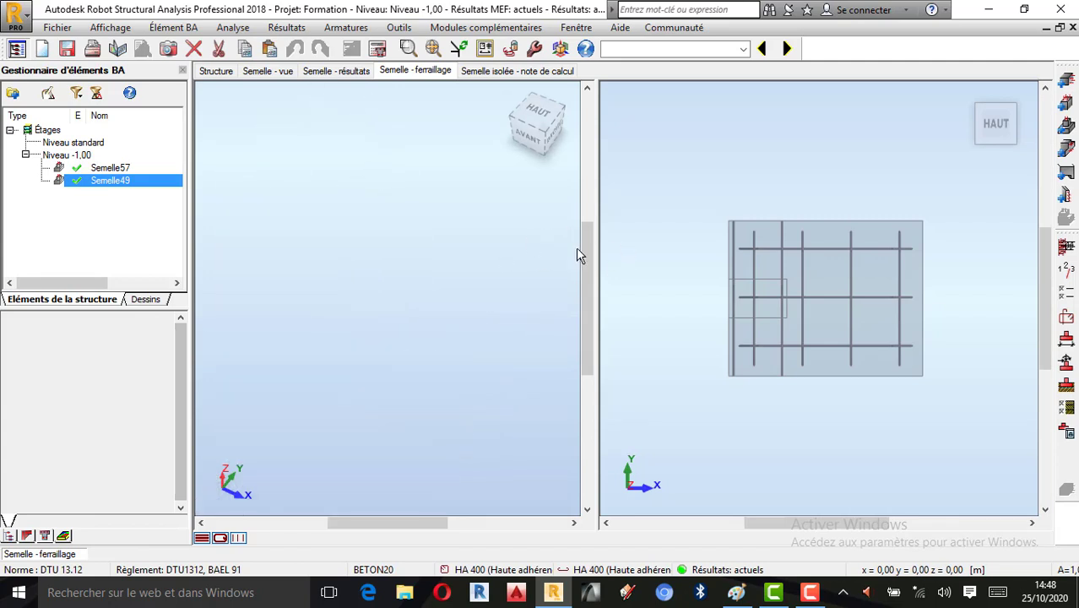
pyautogui.scroll(1, 747, 240)
pyautogui.scroll(-3, 792, 222)
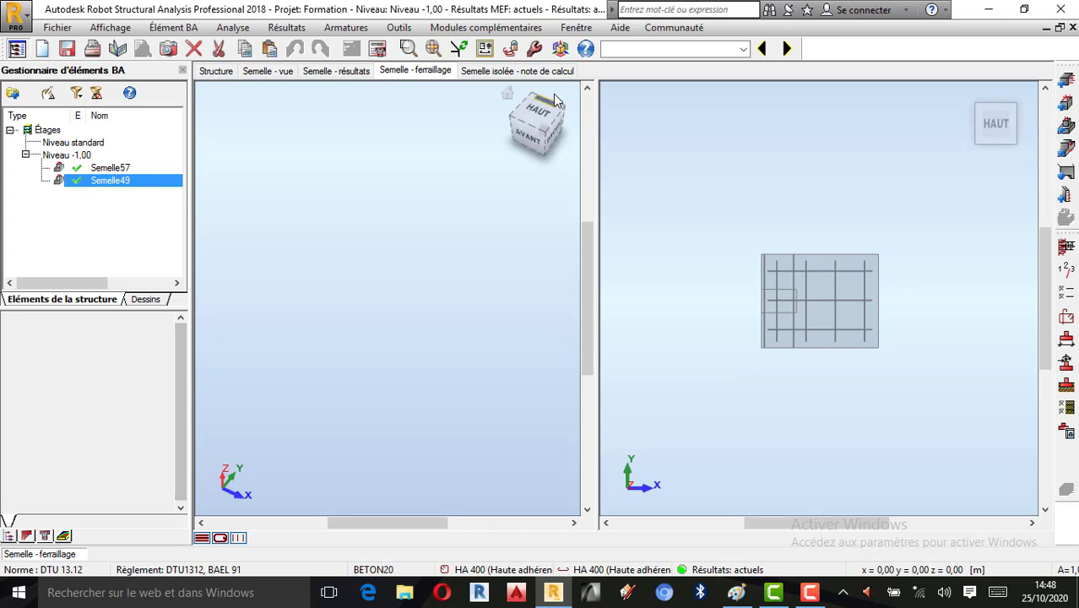
# - In the footing's reinforcement layout settings, enable the first layer's spacing limits of 0.10 m minimum and 0.15 m maximum
pyautogui.click(529, 71)
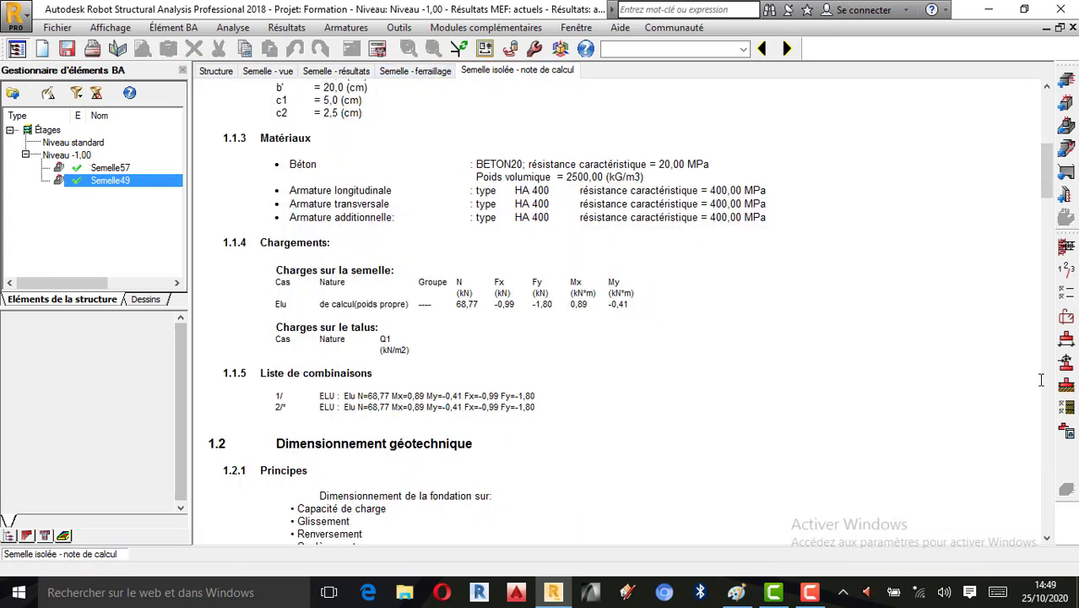
pyautogui.click(1066, 318)
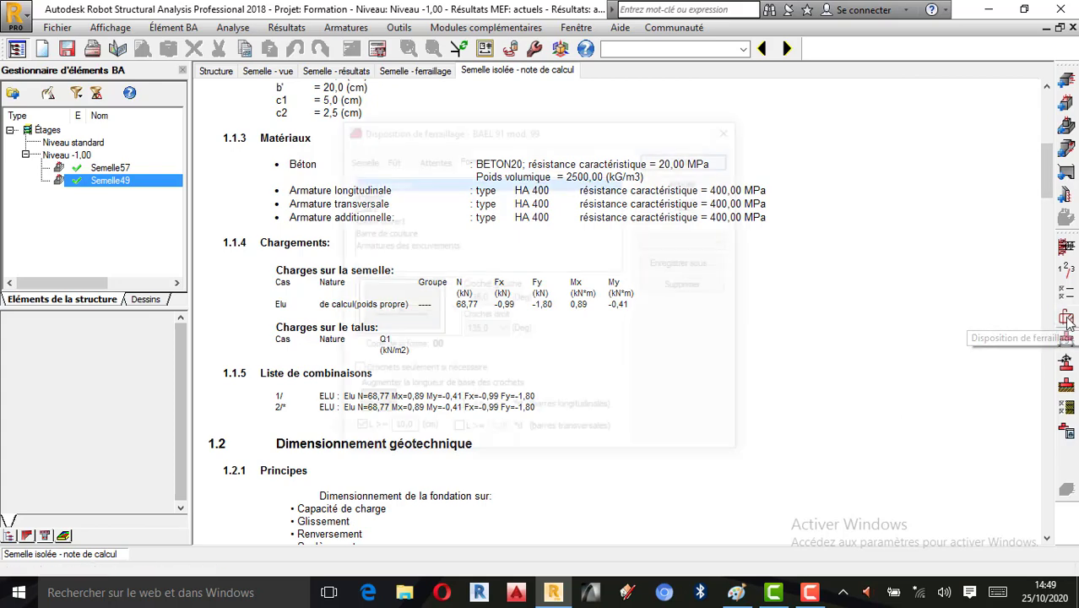
pyautogui.click(359, 159)
pyautogui.click(390, 160)
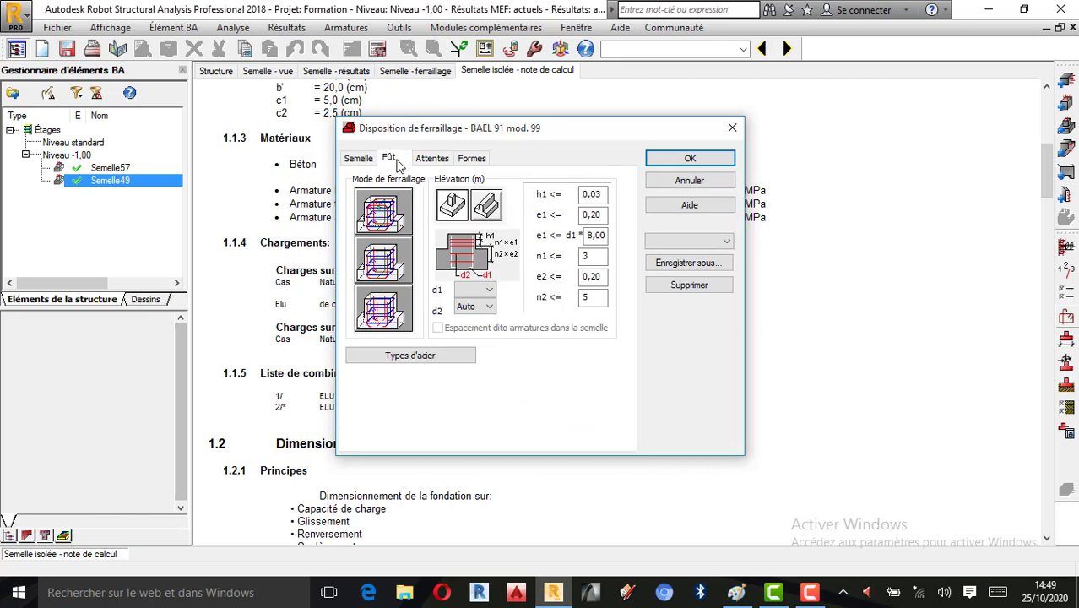
pyautogui.click(363, 159)
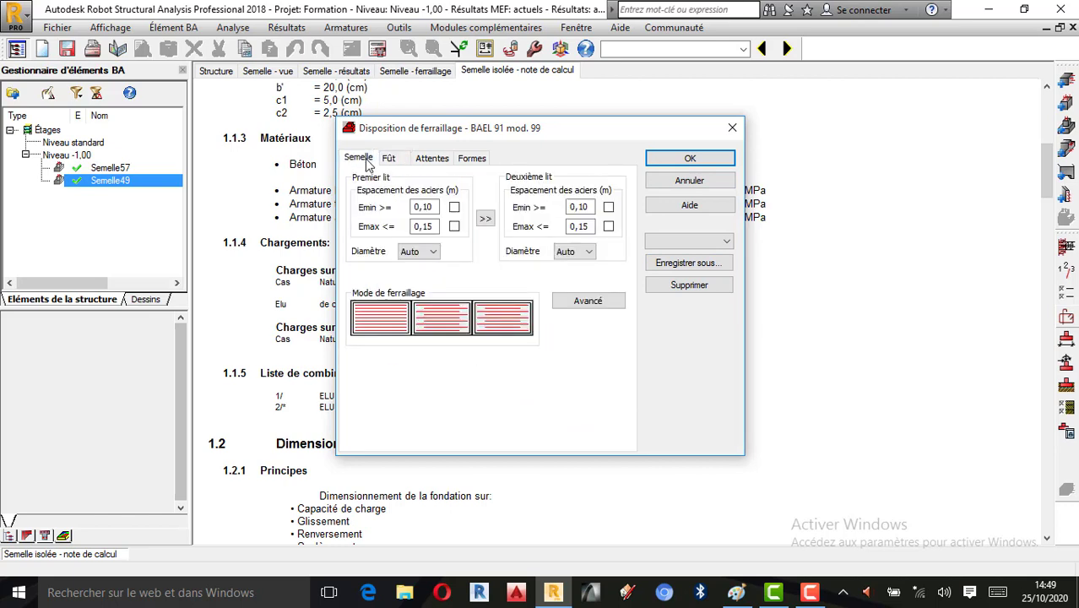
pyautogui.click(437, 227)
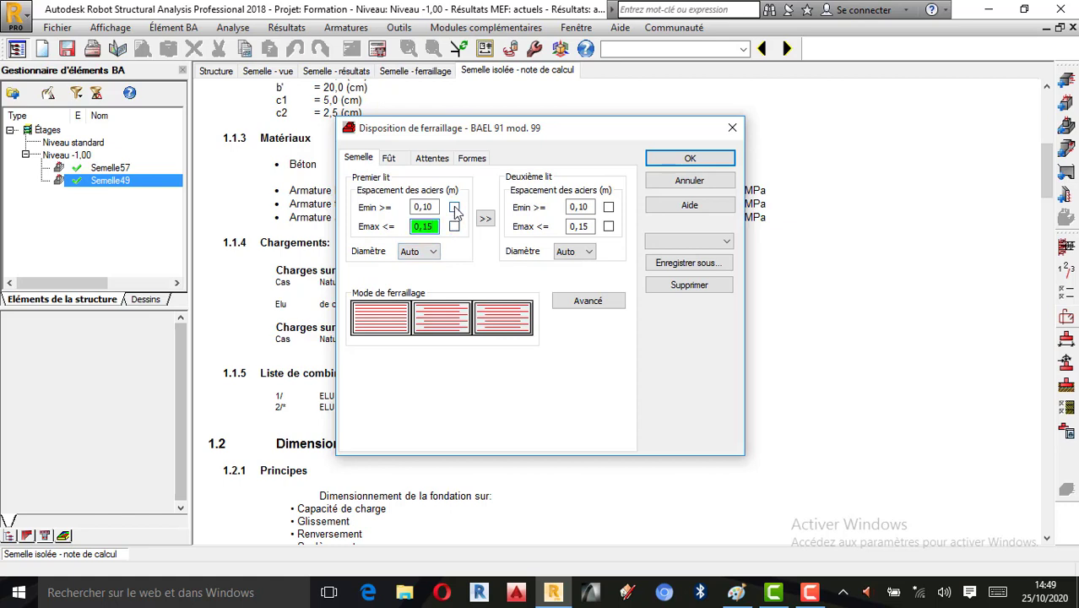
pyautogui.click(454, 207)
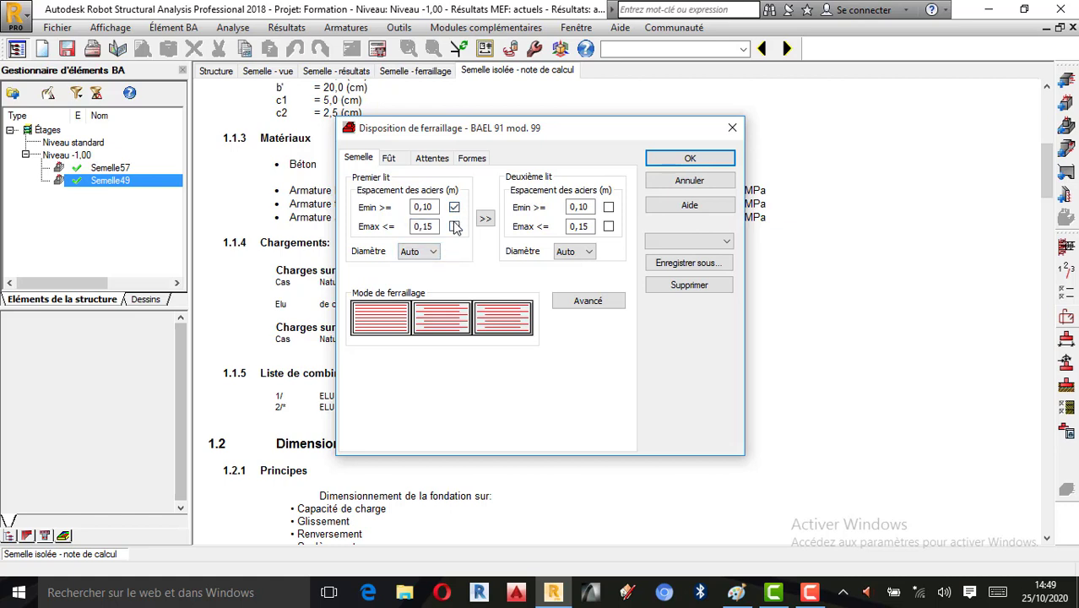
pyautogui.click(454, 226)
pyautogui.click(672, 163)
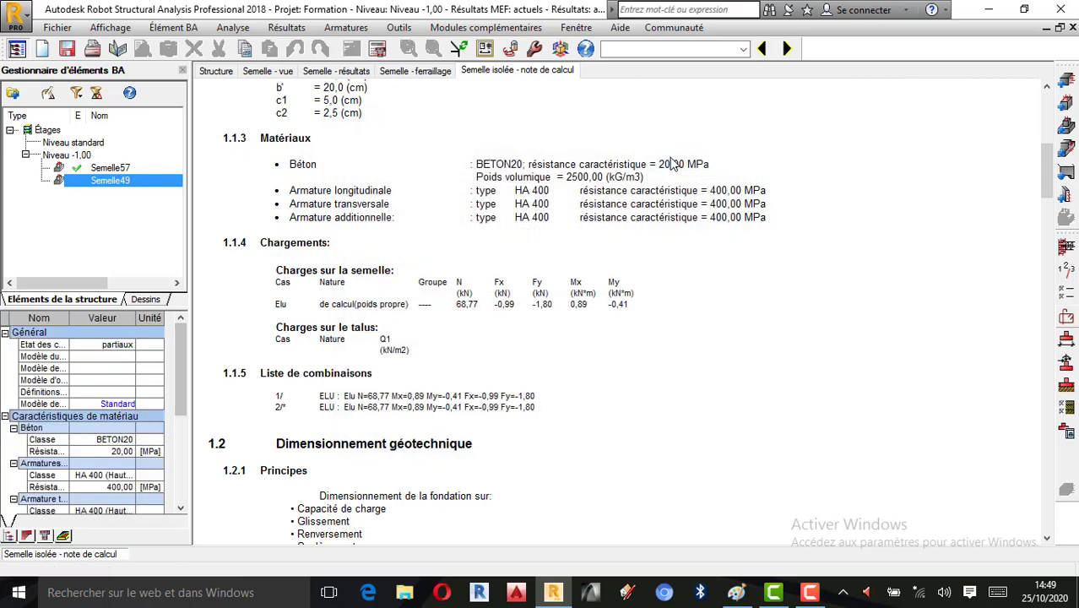
# - Recalculate Semelle49 with the new bar spacing limits, generating drawings for the calculated elements
pyautogui.click(377, 48)
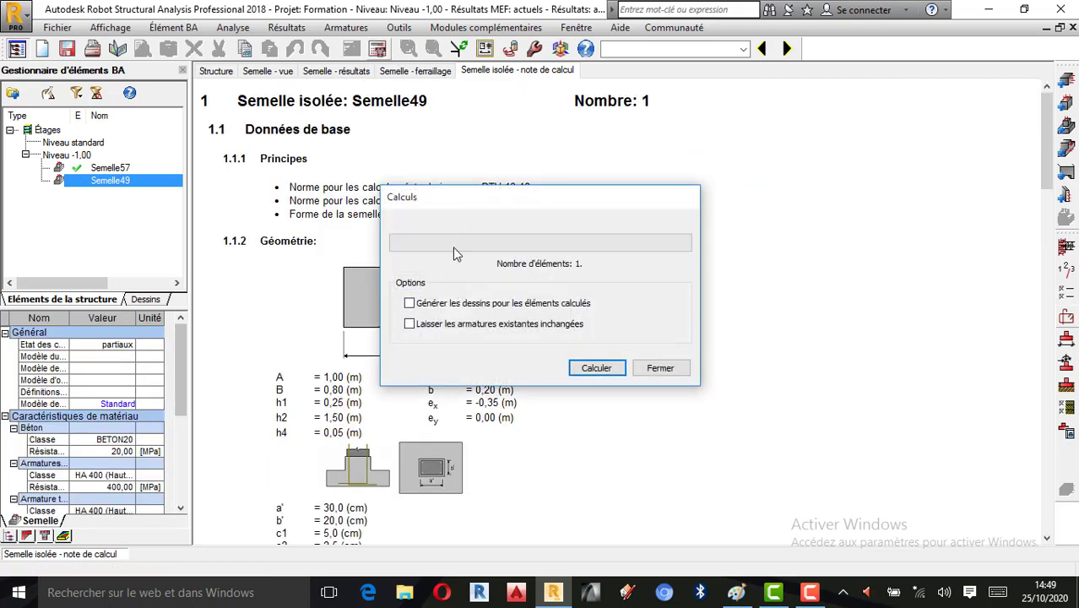
pyautogui.click(437, 304)
pyautogui.click(597, 367)
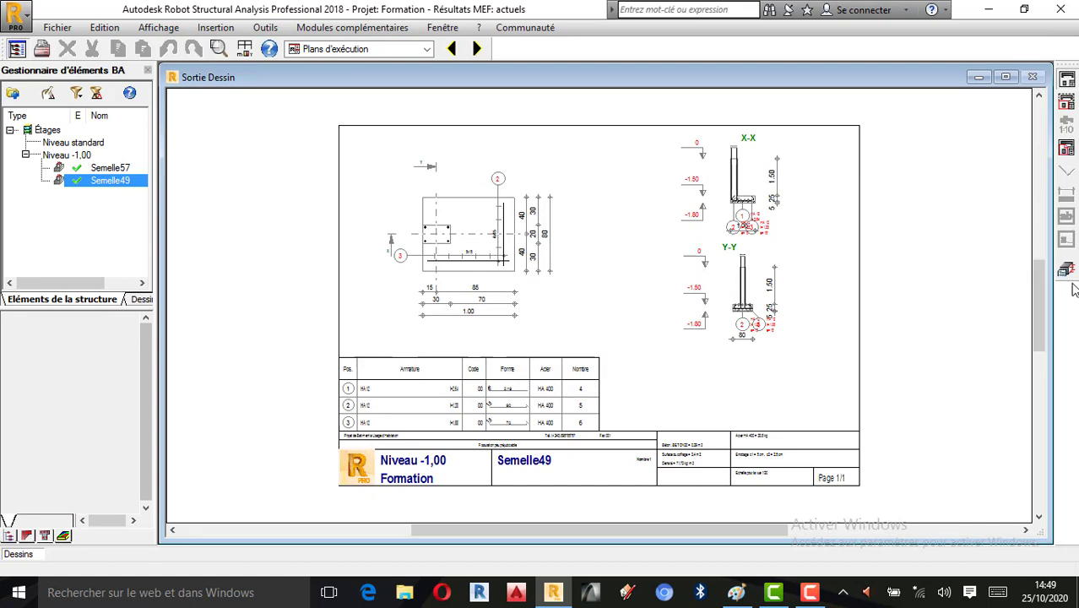
# - Examine the recalculated footing reinforcement in 3D and plan, and return to Semelle49's execution drawing
pyautogui.click(1069, 271)
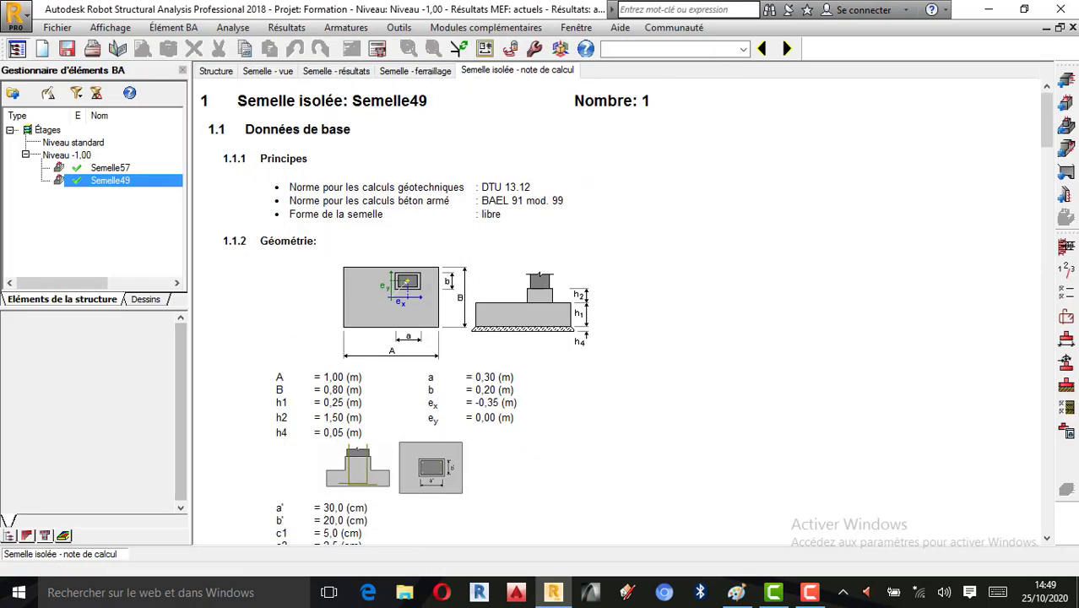
pyautogui.click(416, 72)
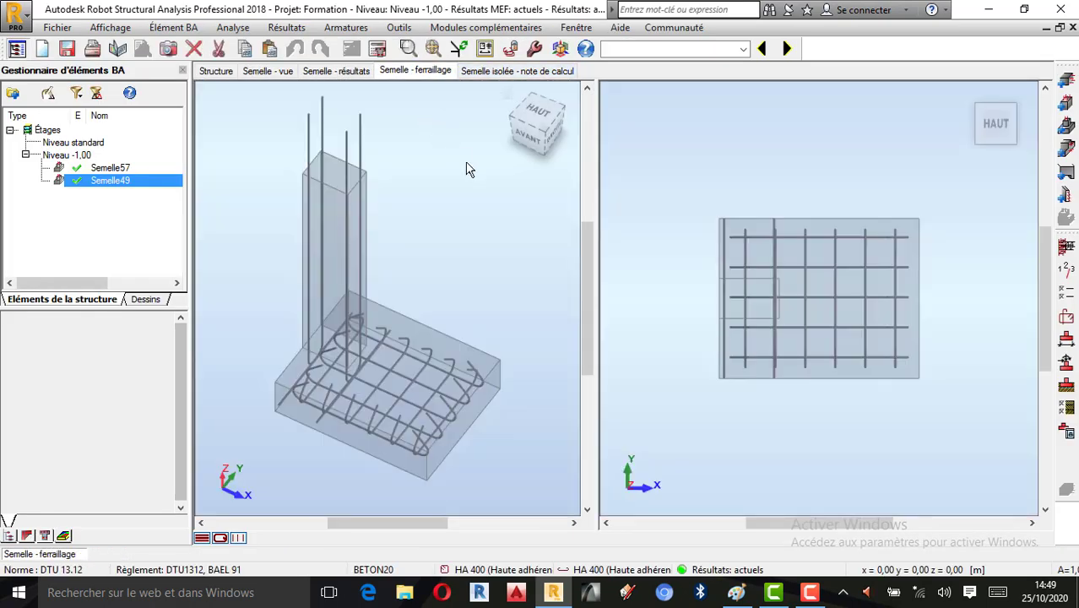
pyautogui.scroll(3, 844, 253)
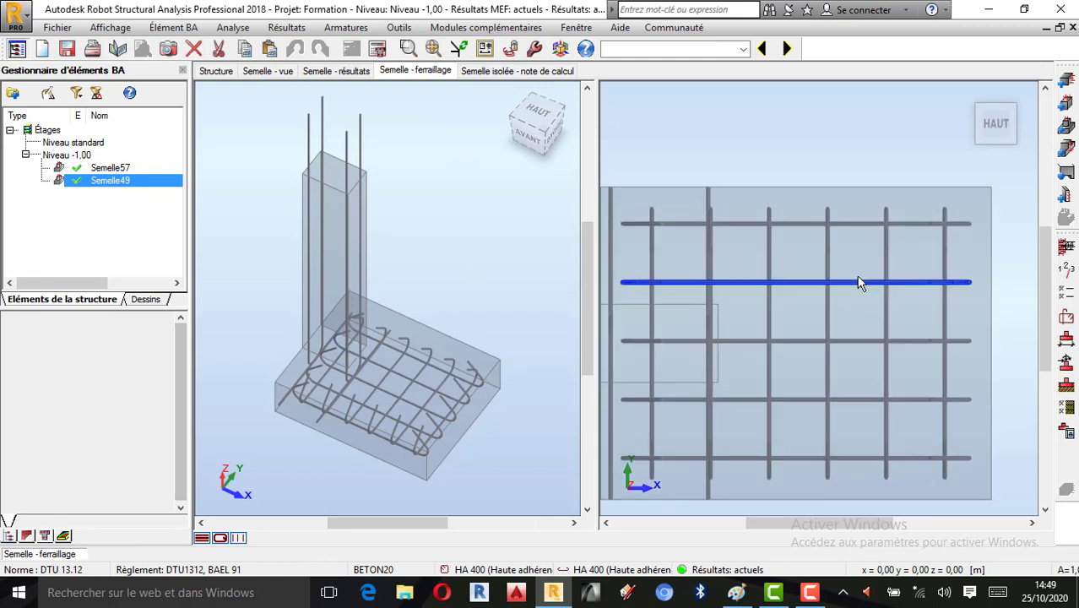
pyautogui.scroll(-1, 857, 285)
pyautogui.rightClick(855, 286)
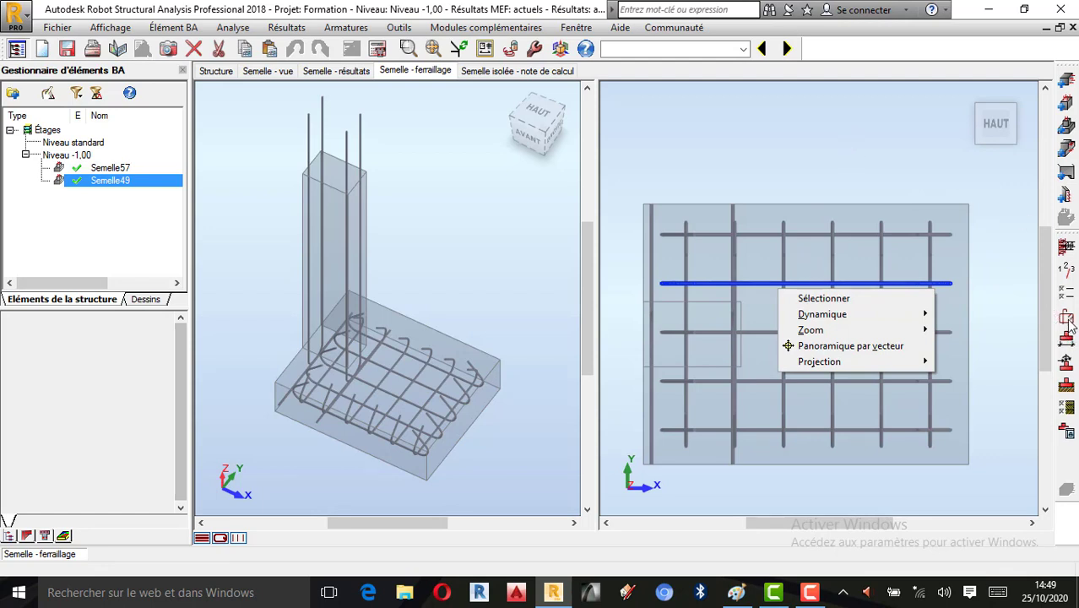
pyautogui.click(1069, 430)
pyautogui.click(1069, 432)
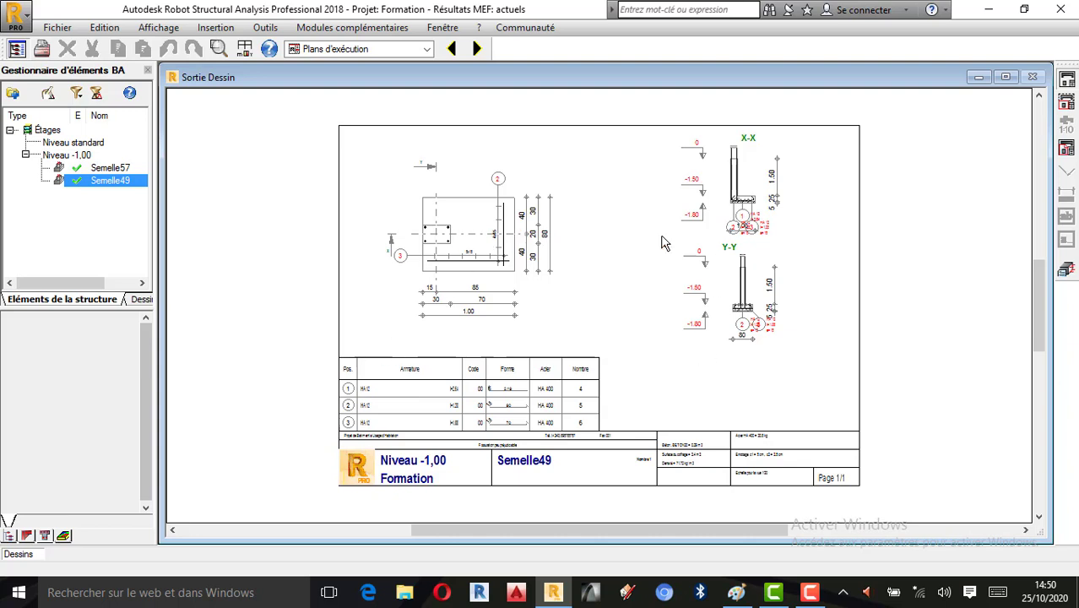
pyautogui.click(809, 592)
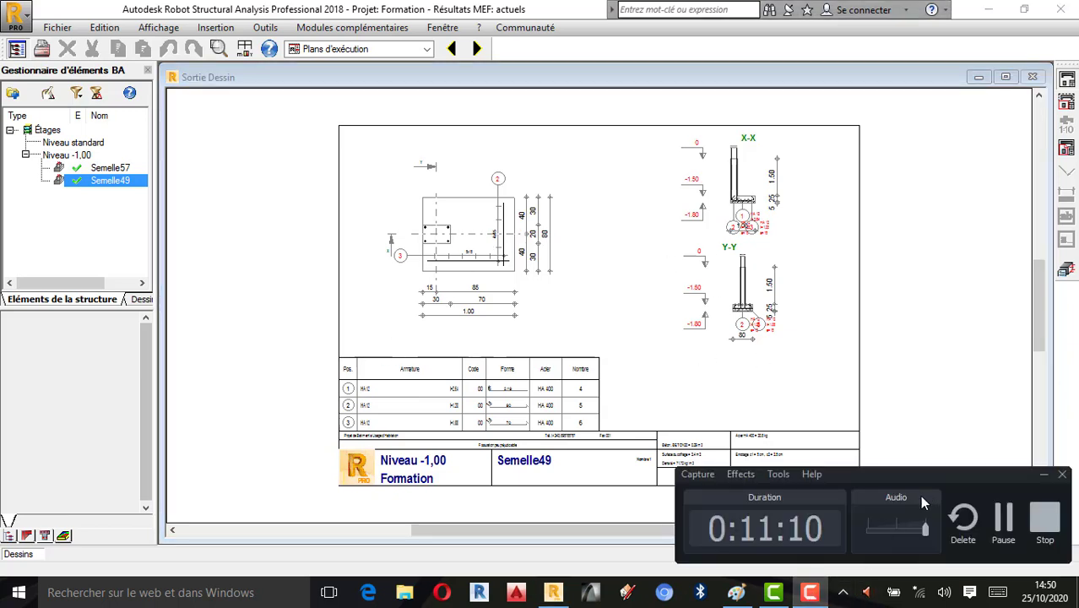
pyautogui.click(1041, 477)
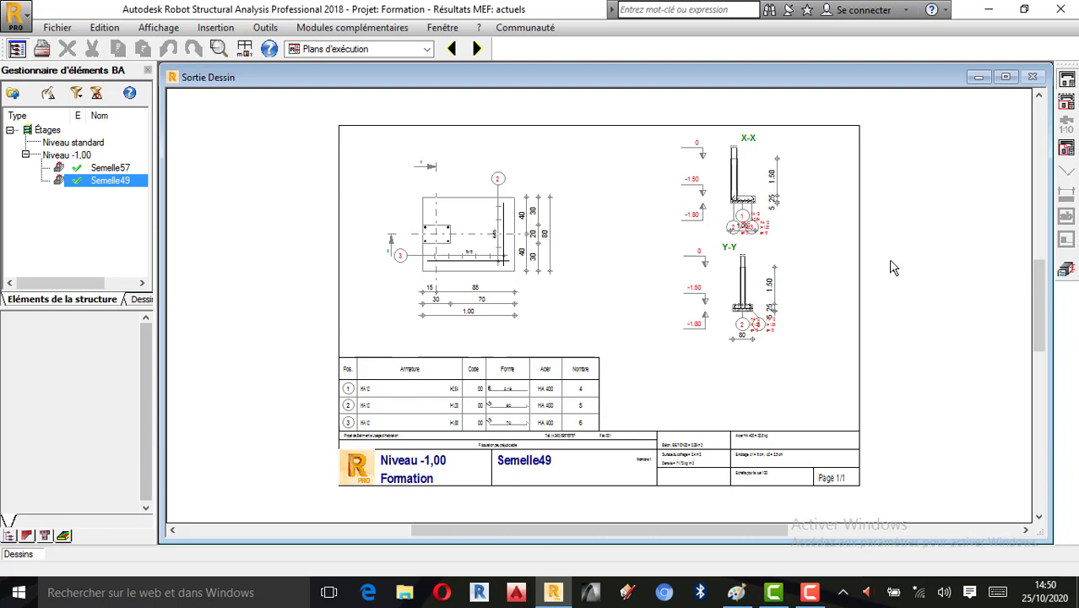
pyautogui.click(811, 594)
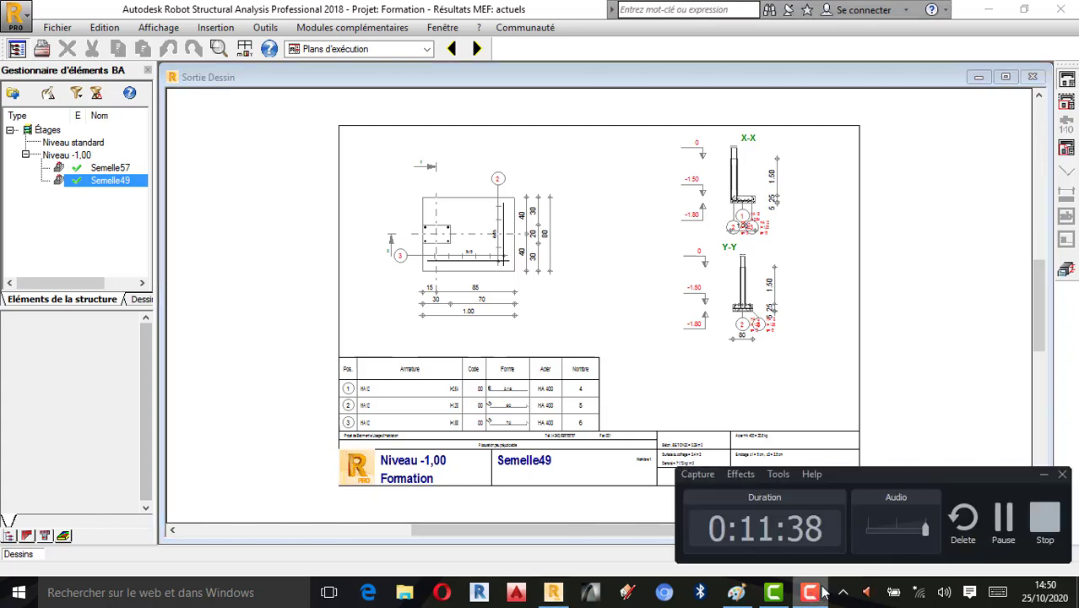